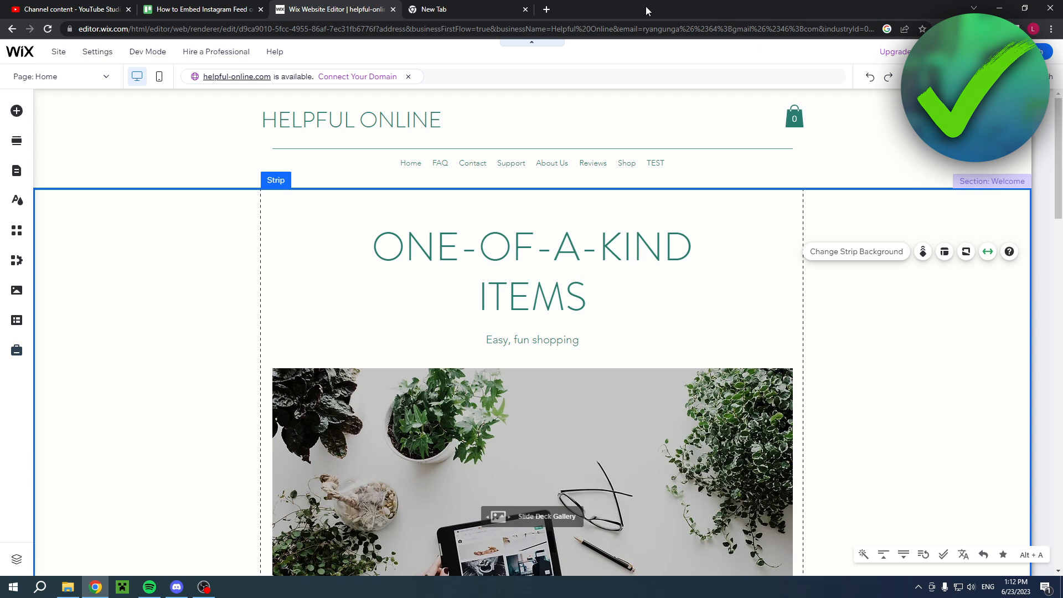
Look through the store home page's welcome, products and about sections in the website editor
scroll(747, 156, down, 10)
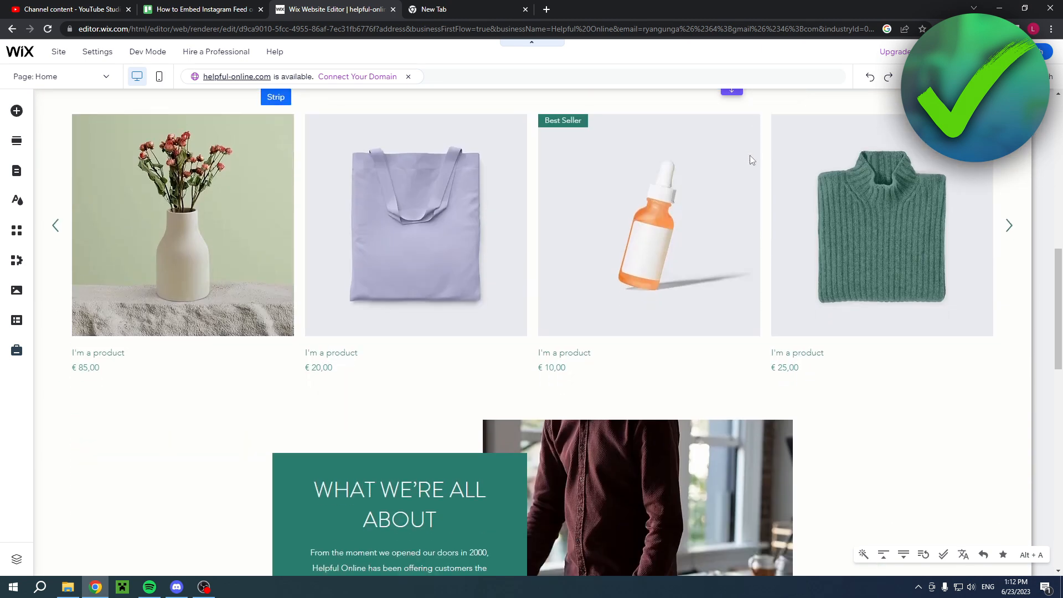
scroll(786, 172, down, 1)
scroll(878, 214, up, 3)
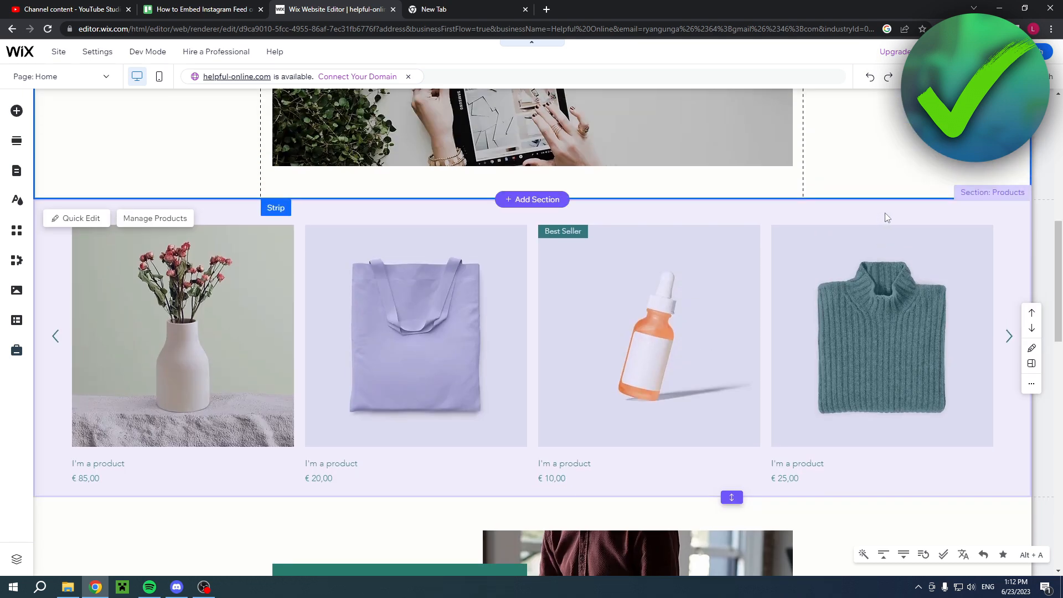
scroll(885, 212, up, 2)
scroll(882, 211, down, 3)
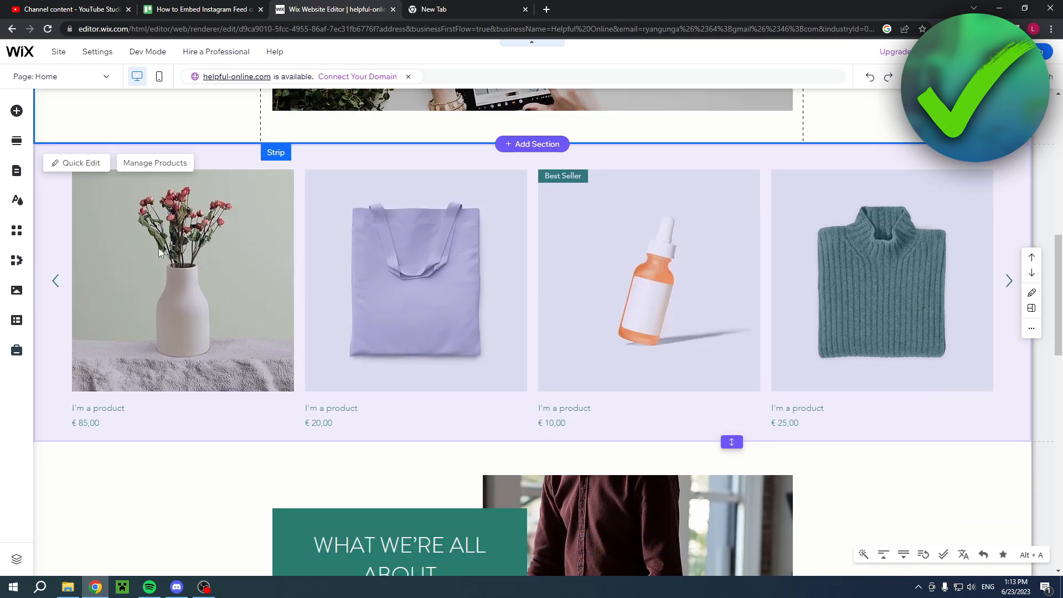
scroll(613, 276, down, 5)
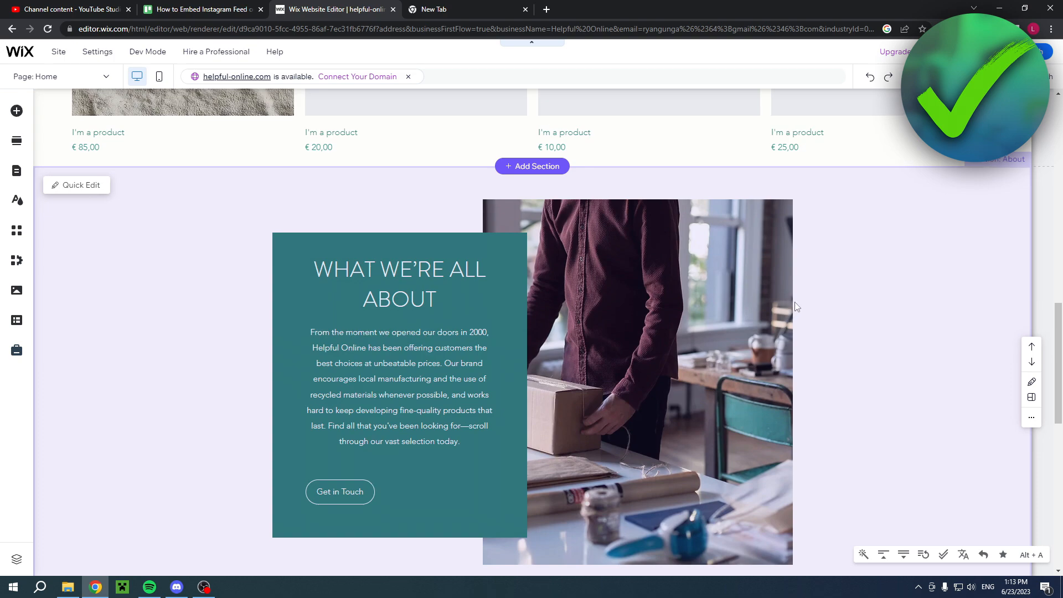
scroll(795, 301, up, 15)
scroll(806, 302, up, 1)
scroll(804, 290, down, 4)
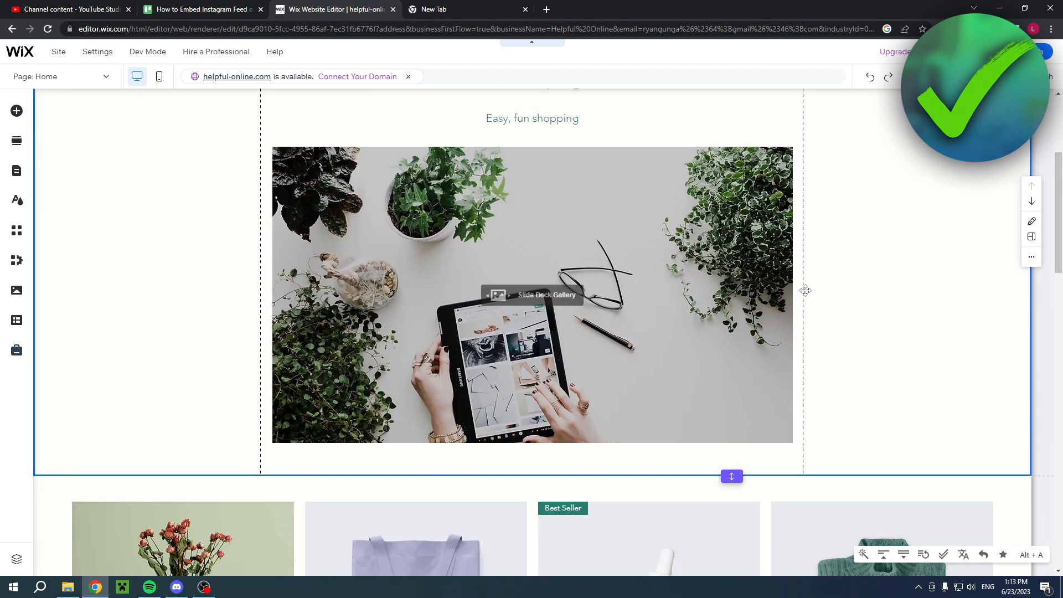
Switch to the Google results for elfsight and open the sponsored Elfsight website
click(429, 9)
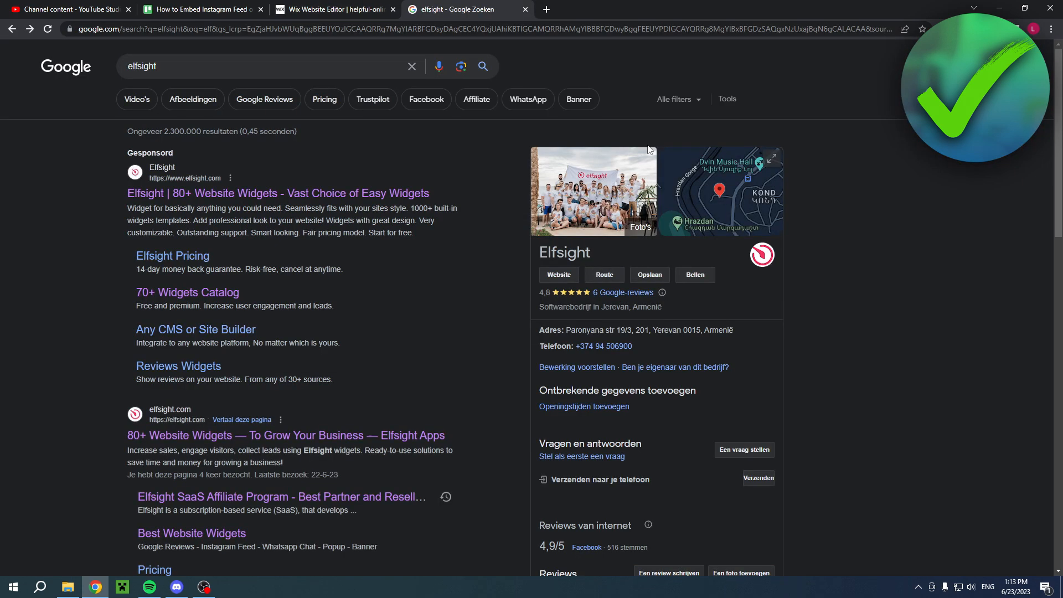
drag(174, 67, 88, 76)
click(83, 148)
click(221, 196)
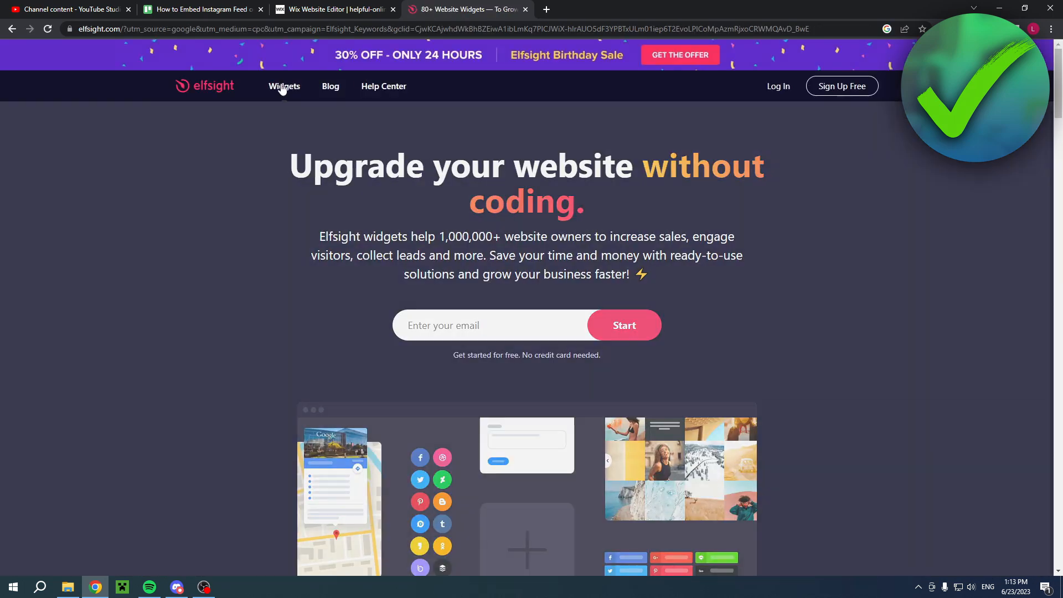
Find the Instagram Feed widget among Elfsight's social widgets and open its page
mouse_move(282, 88)
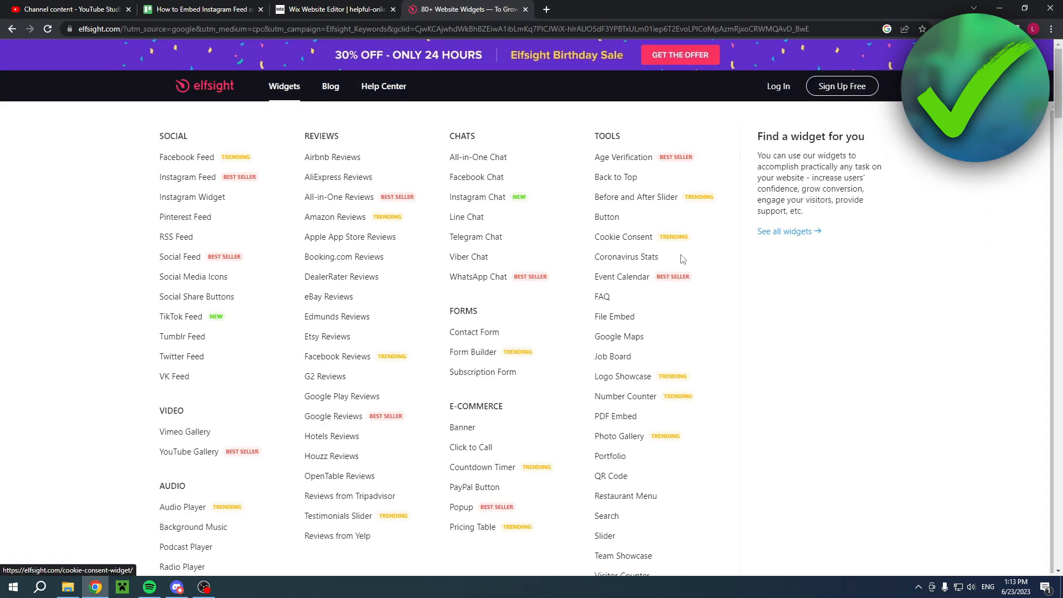
scroll(714, 281, down, 1)
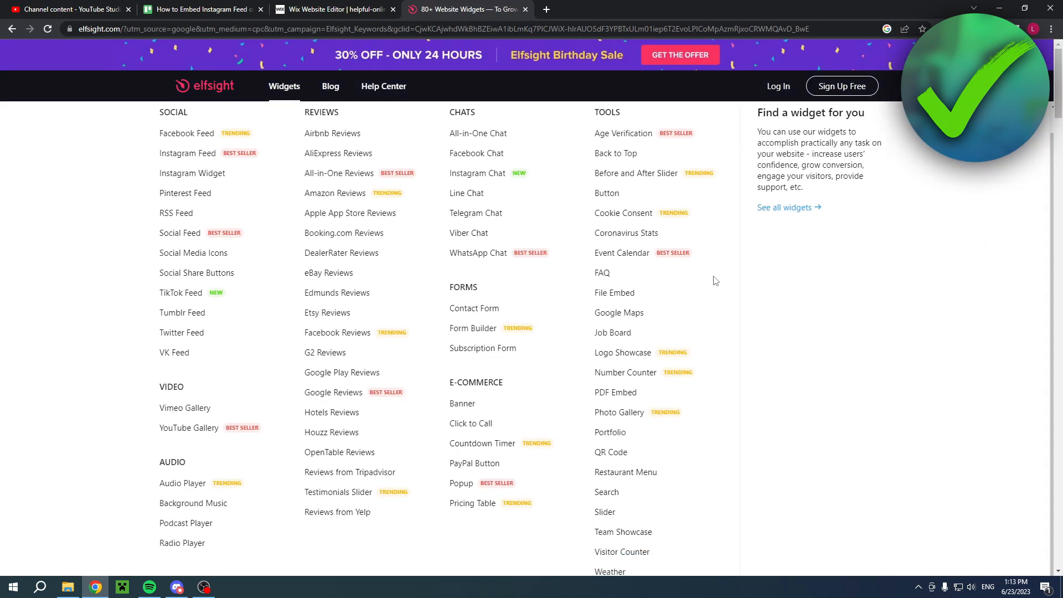
scroll(714, 280, up, 1)
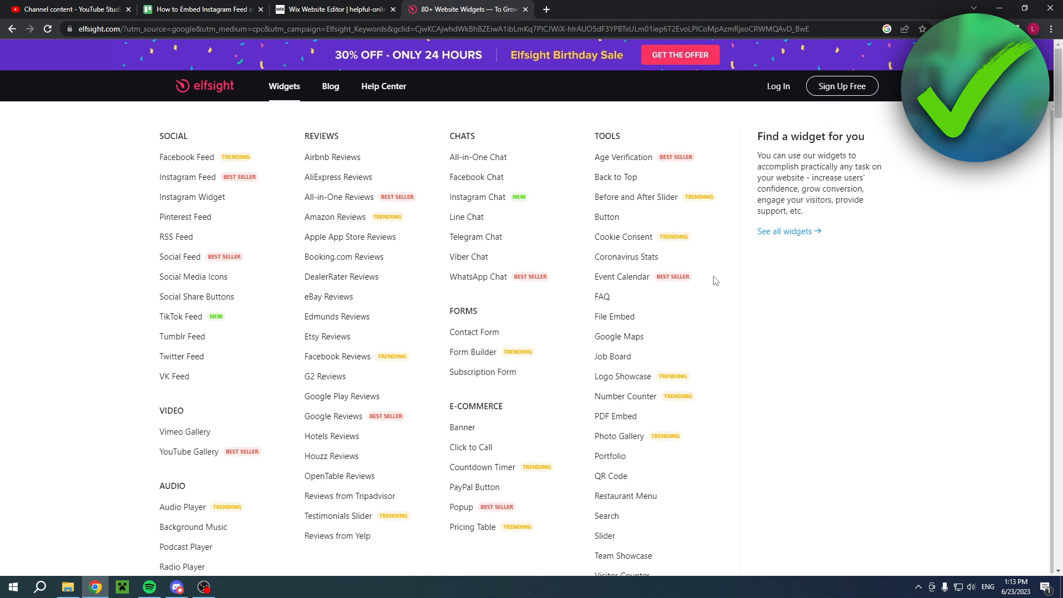
click(187, 182)
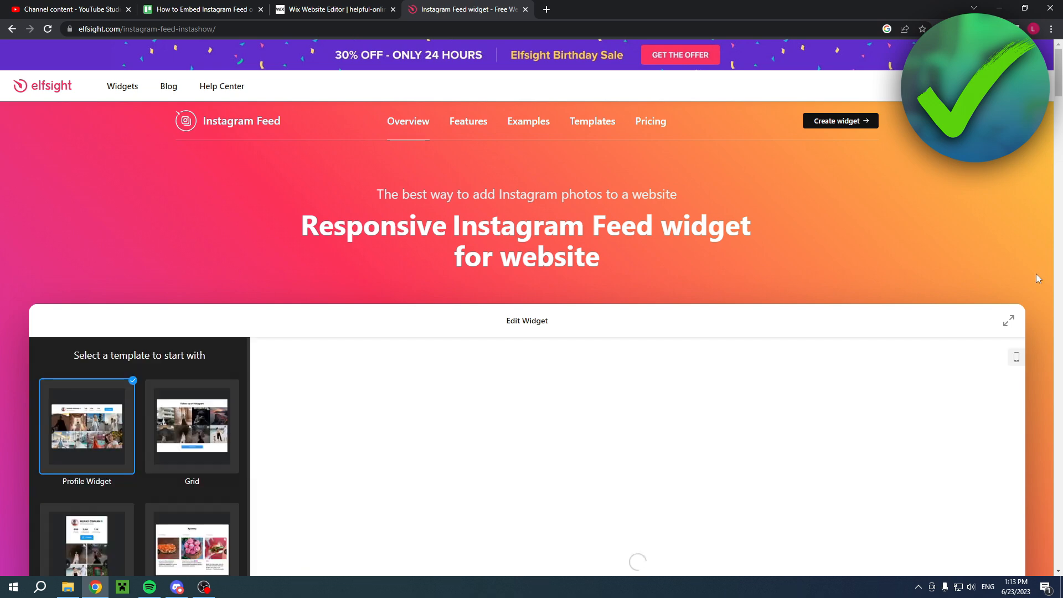
Preview the Grid, Small Widget, Hashtag Showcase, Post Slider and Dark Profile Widget templates for the Instagram feed
scroll(1034, 273, down, 4)
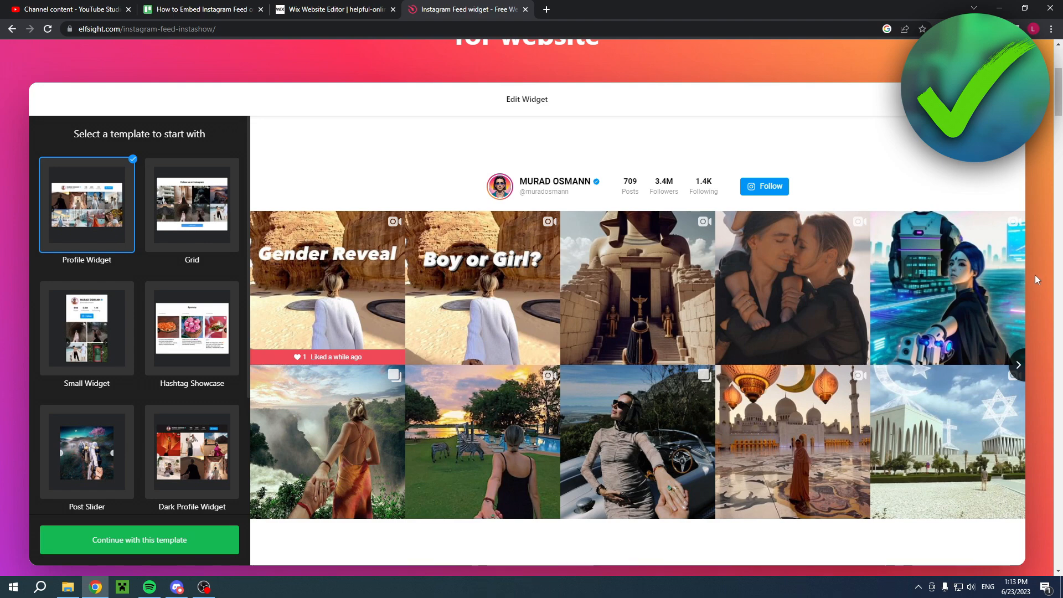
scroll(1034, 274, up, 4)
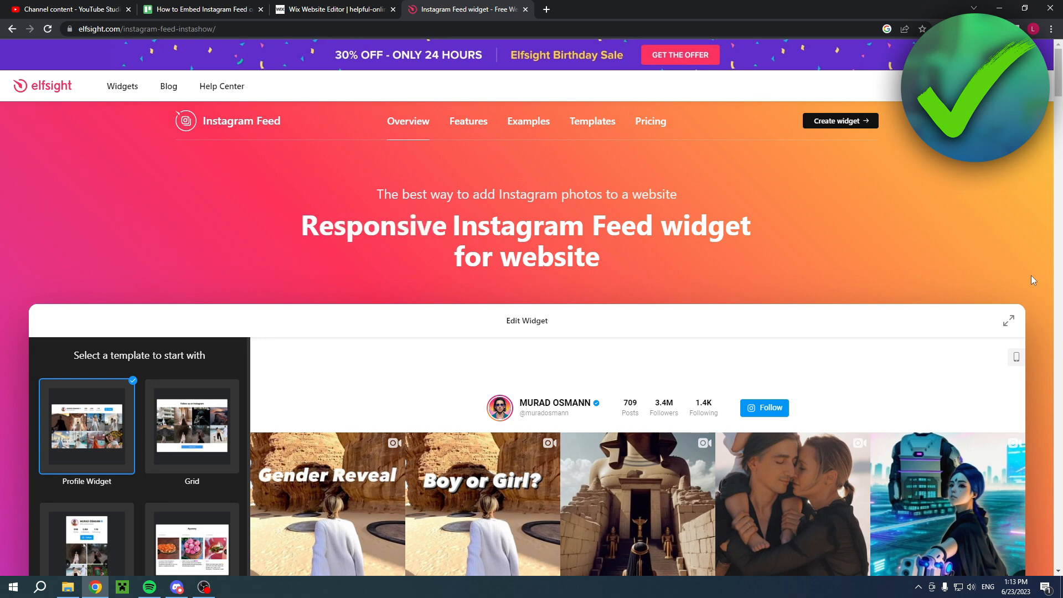
scroll(1031, 274, down, 4)
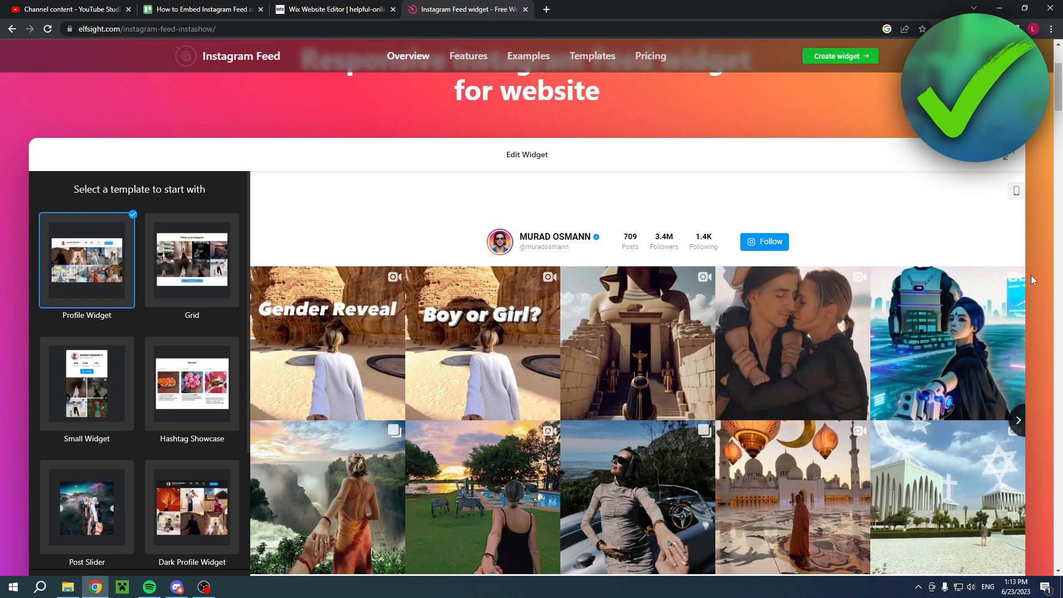
scroll(1030, 283, down, 1)
scroll(1030, 283, up, 1)
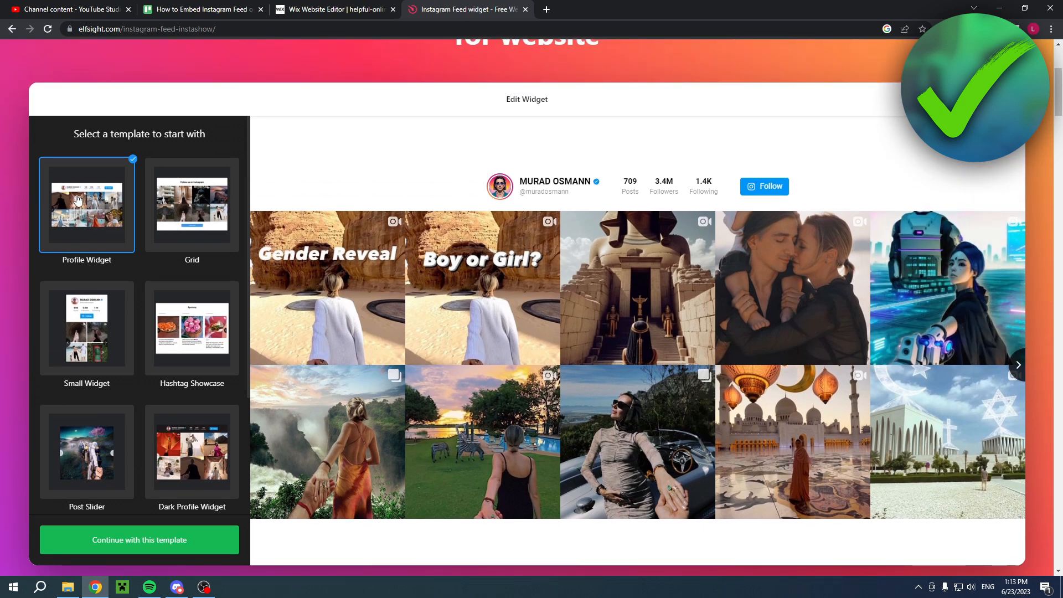
click(176, 210)
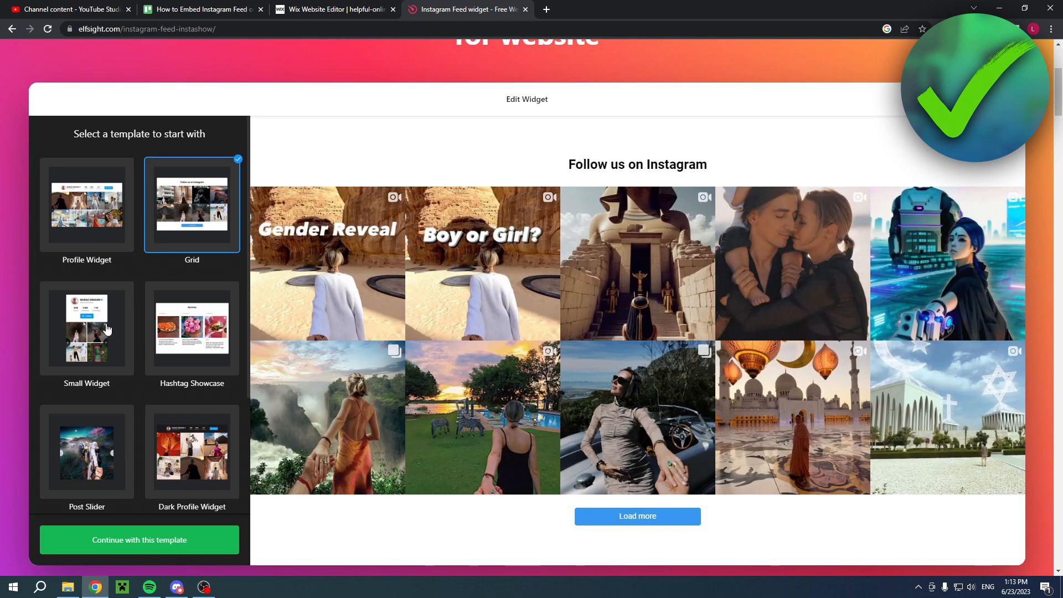
click(103, 333)
click(189, 335)
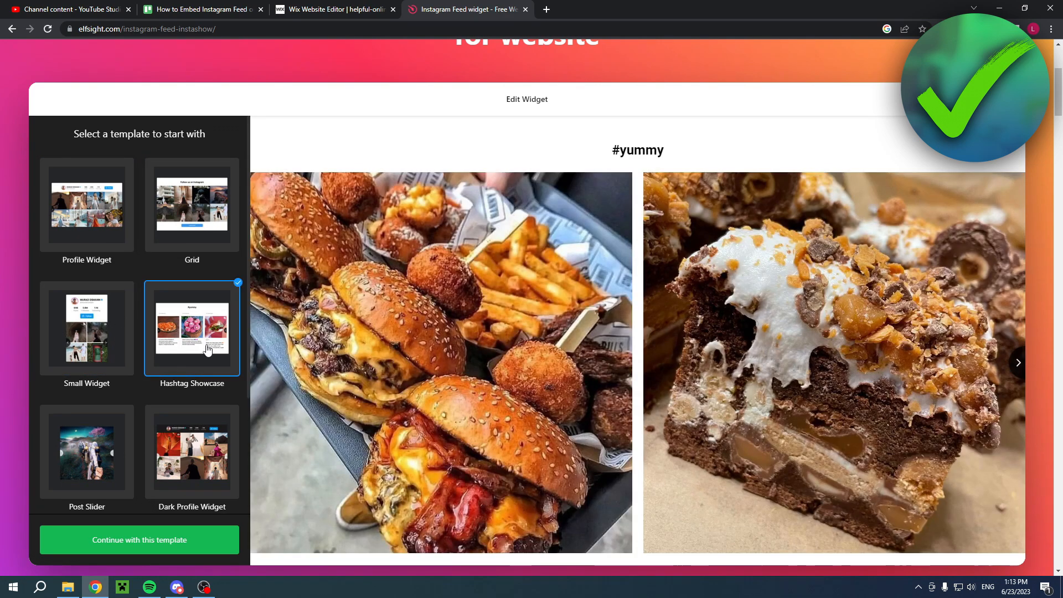
click(86, 467)
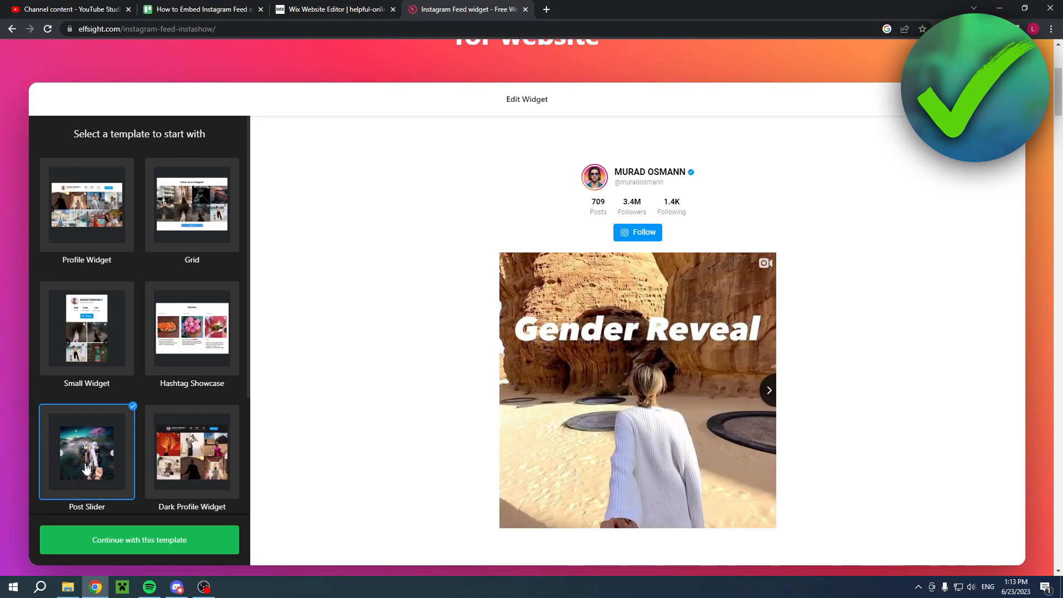
click(168, 452)
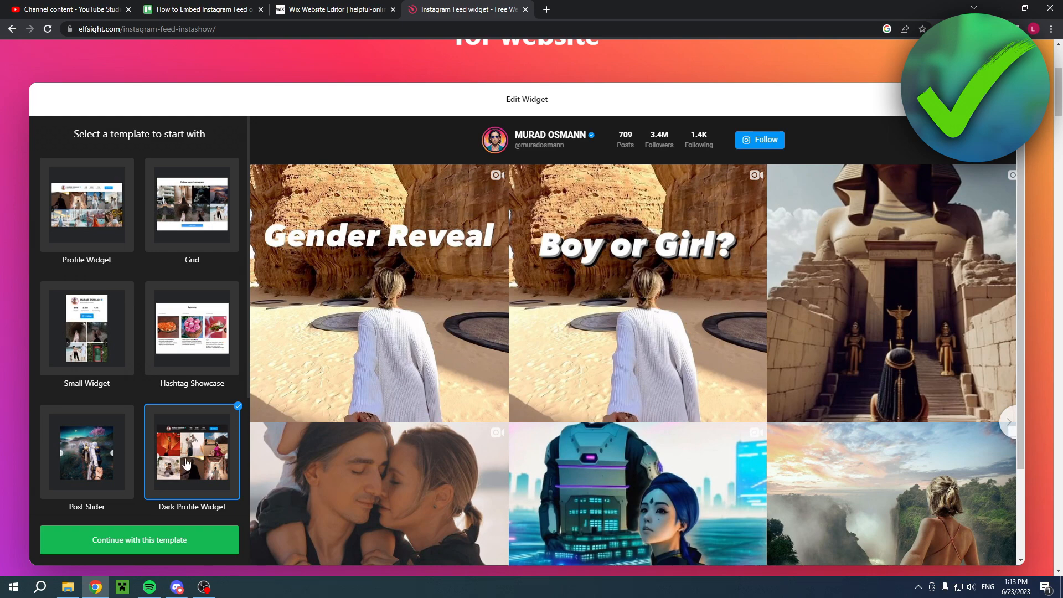
click(163, 348)
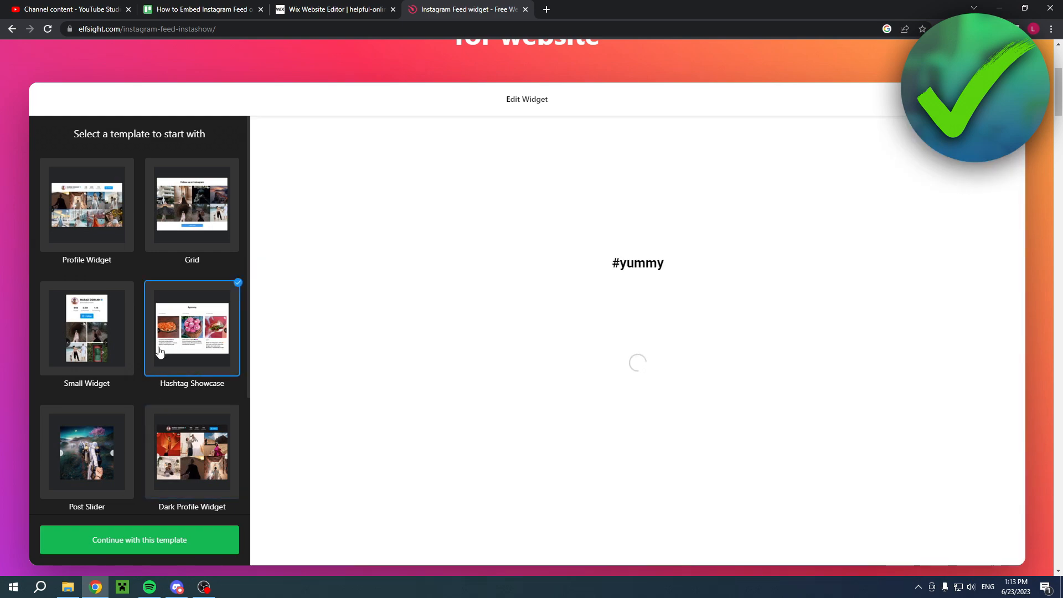
Choose the Post Slider template and continue with it to the widget's configuration
click(115, 449)
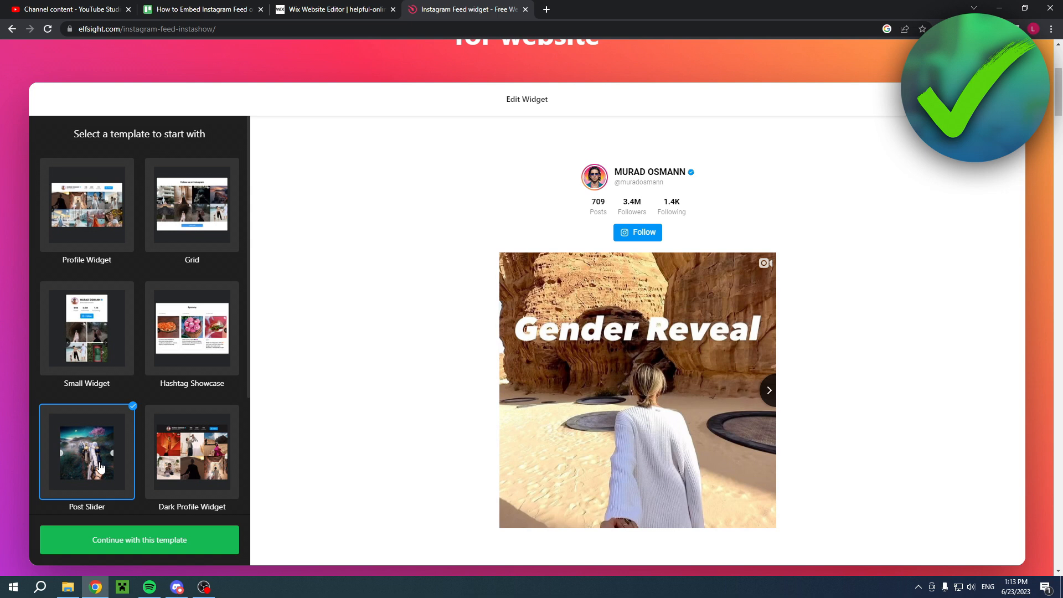
click(129, 547)
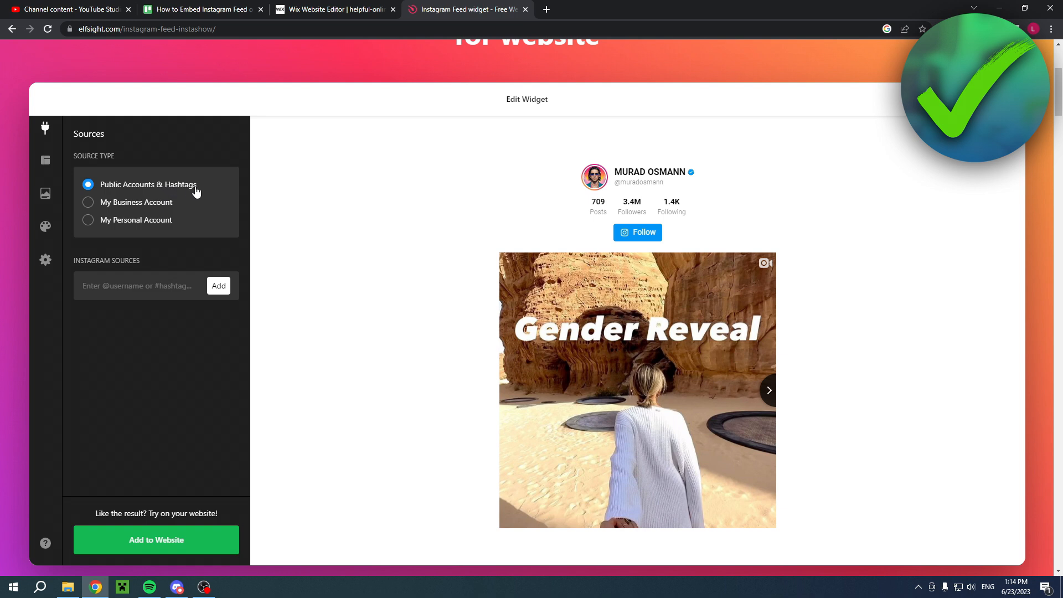
Compare the connection options of the My Business Account, My Personal Account and Public Accounts & Hashtags source types
click(161, 204)
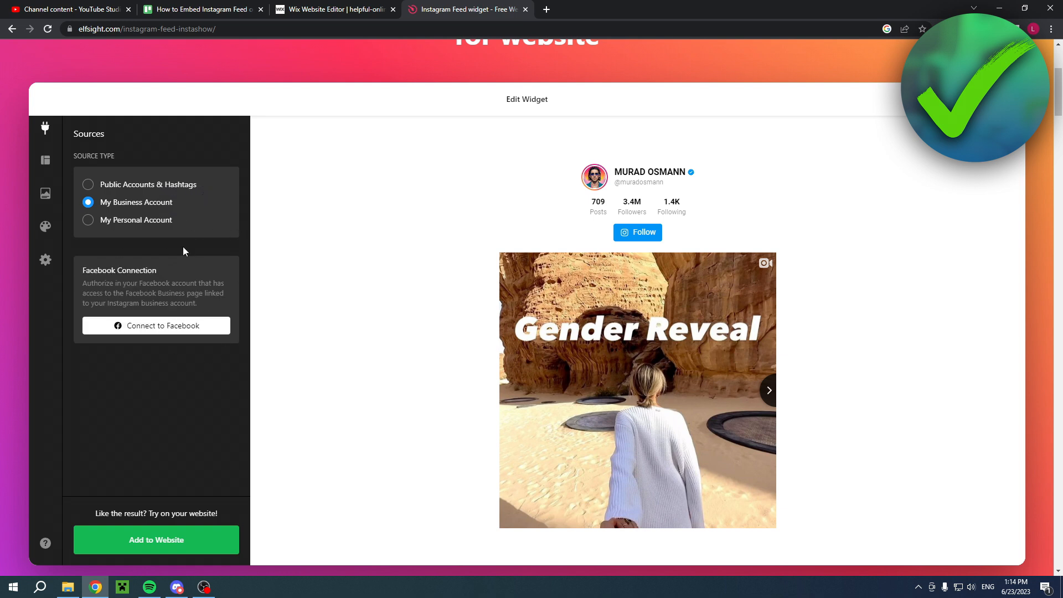
click(150, 222)
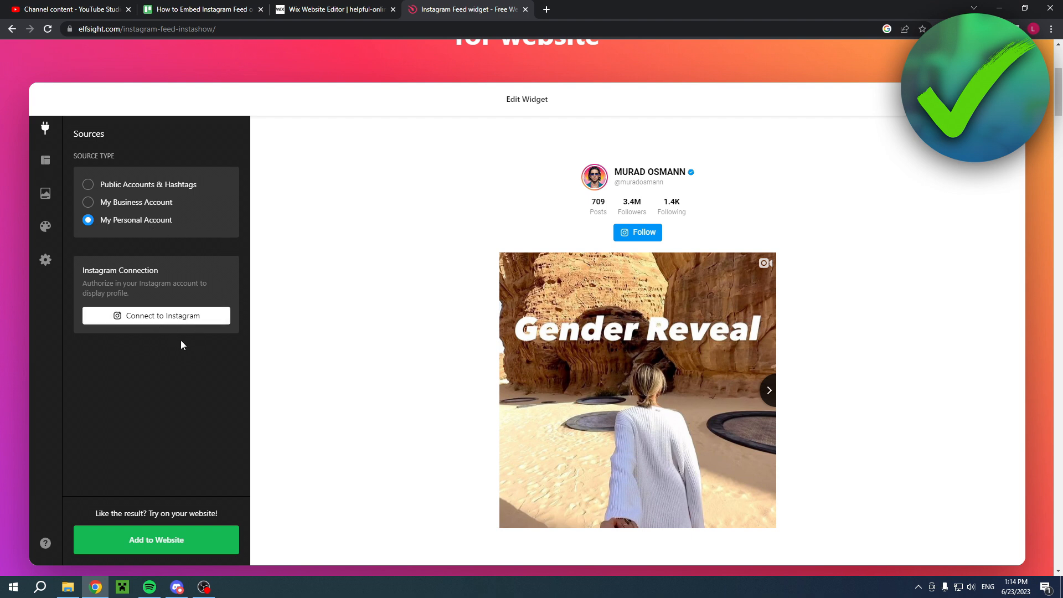
click(160, 186)
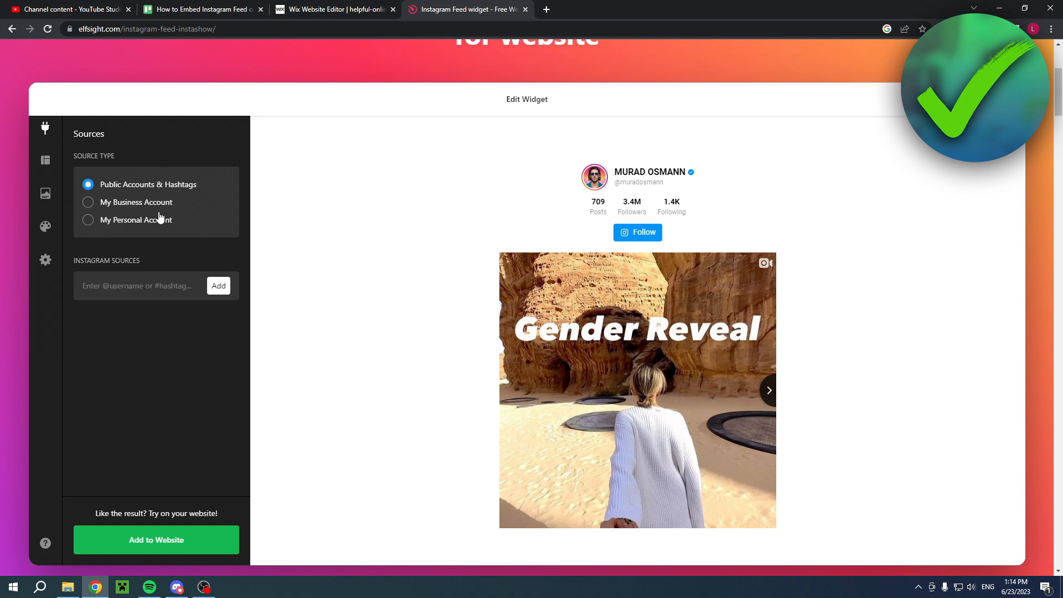
click(156, 222)
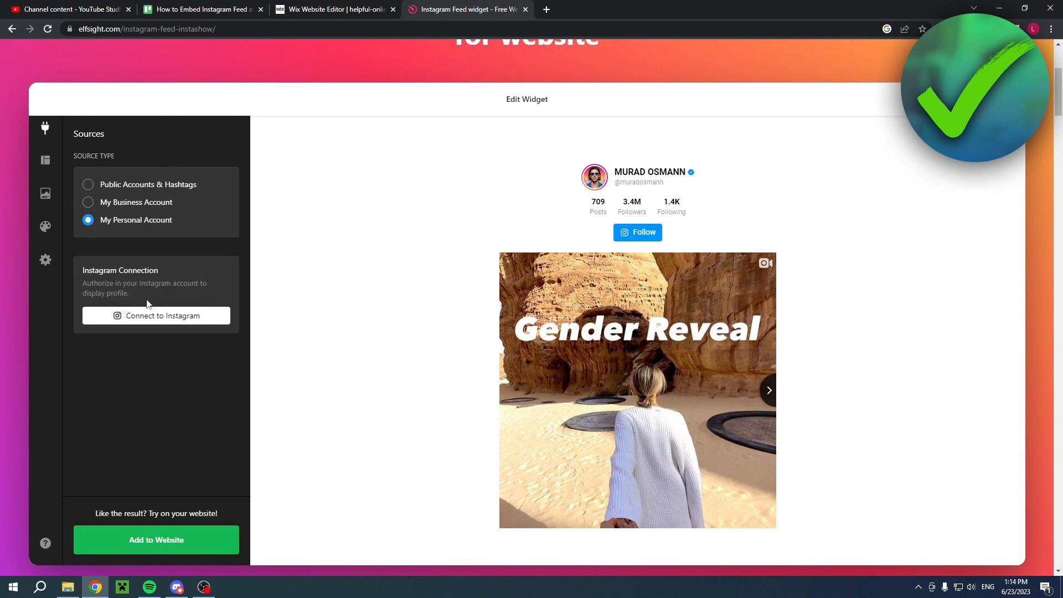
Set the source type to Public Accounts & Hashtags and add #today as an Instagram source
click(155, 187)
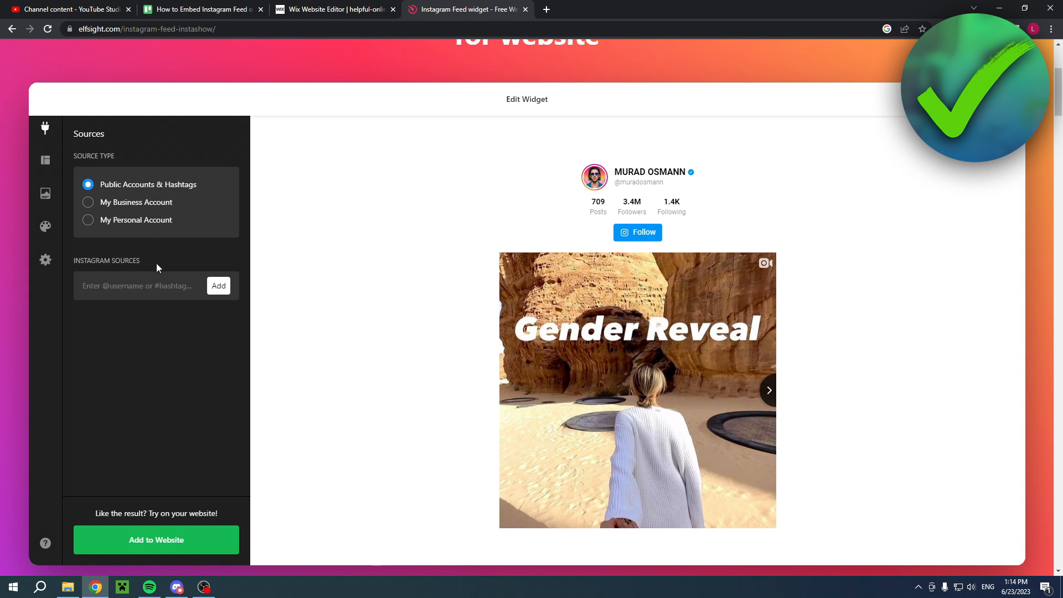
click(151, 297)
text(#today)
key(Return)
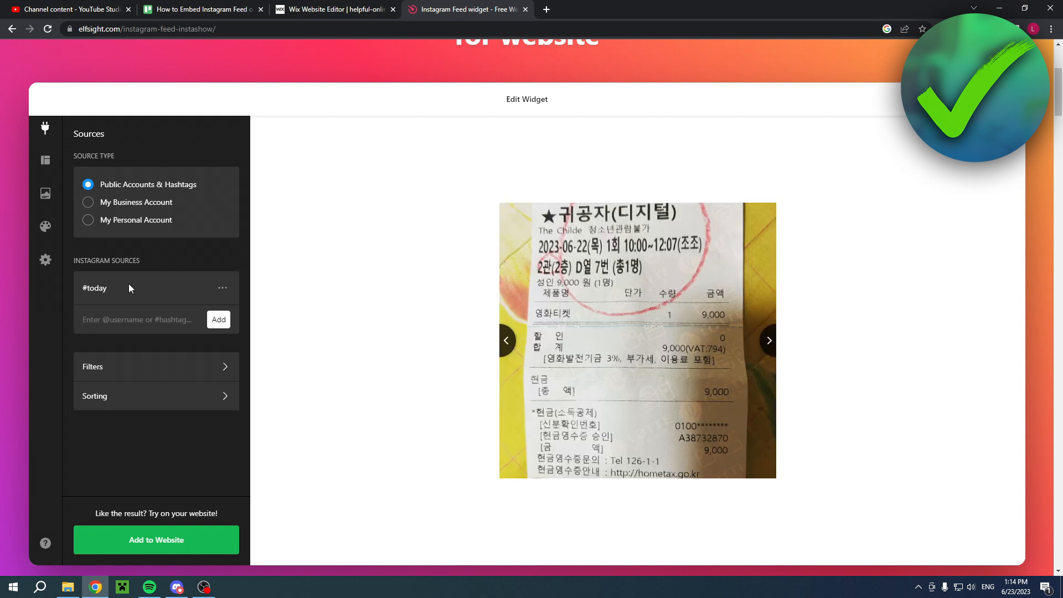
click(238, 294)
Browse the posts in the slider preview and examine the feed's post filter options
click(776, 346)
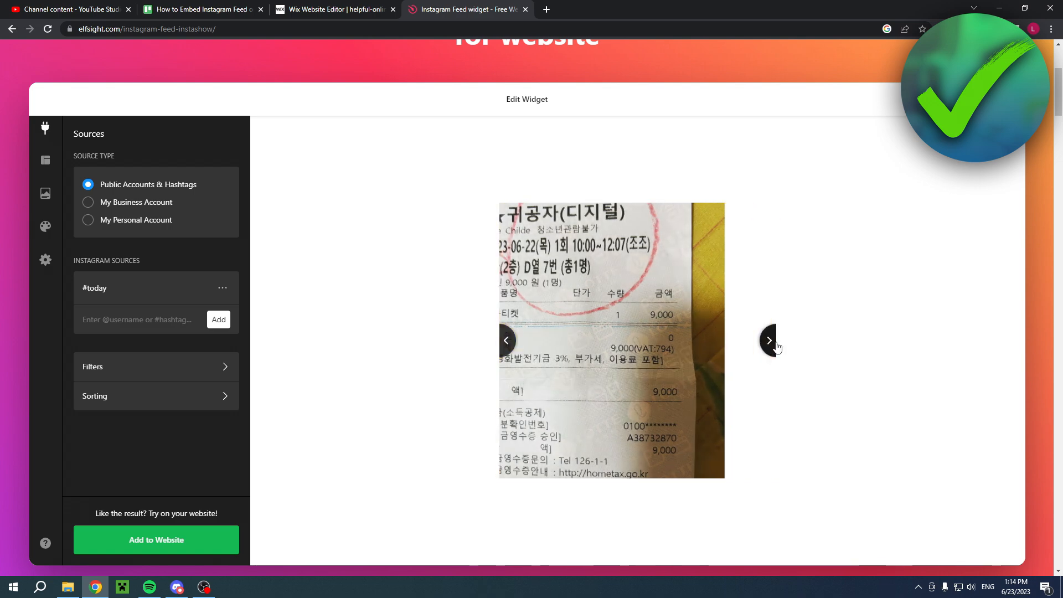
click(774, 347)
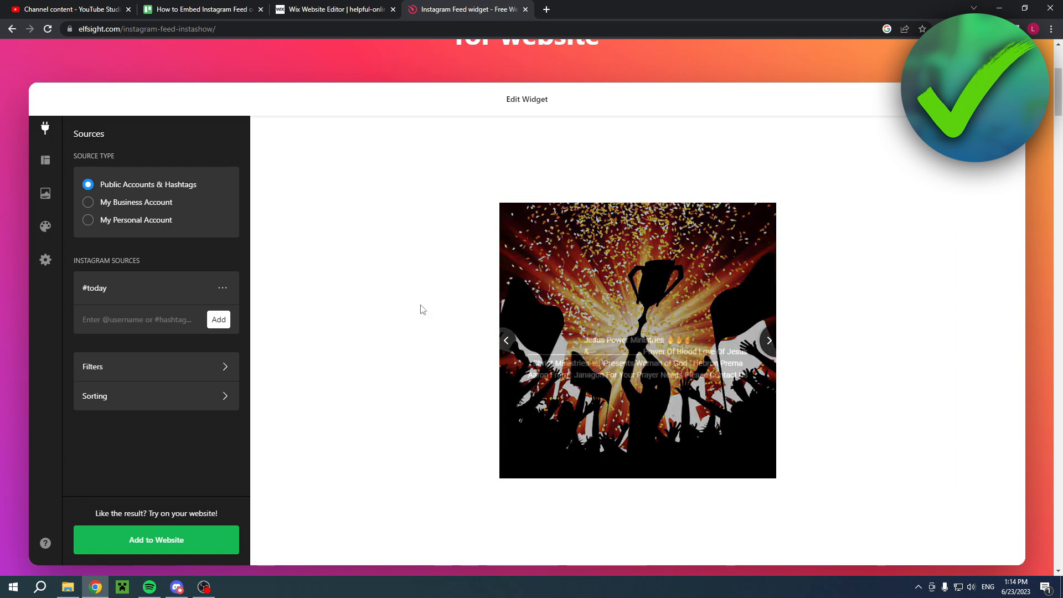
click(216, 368)
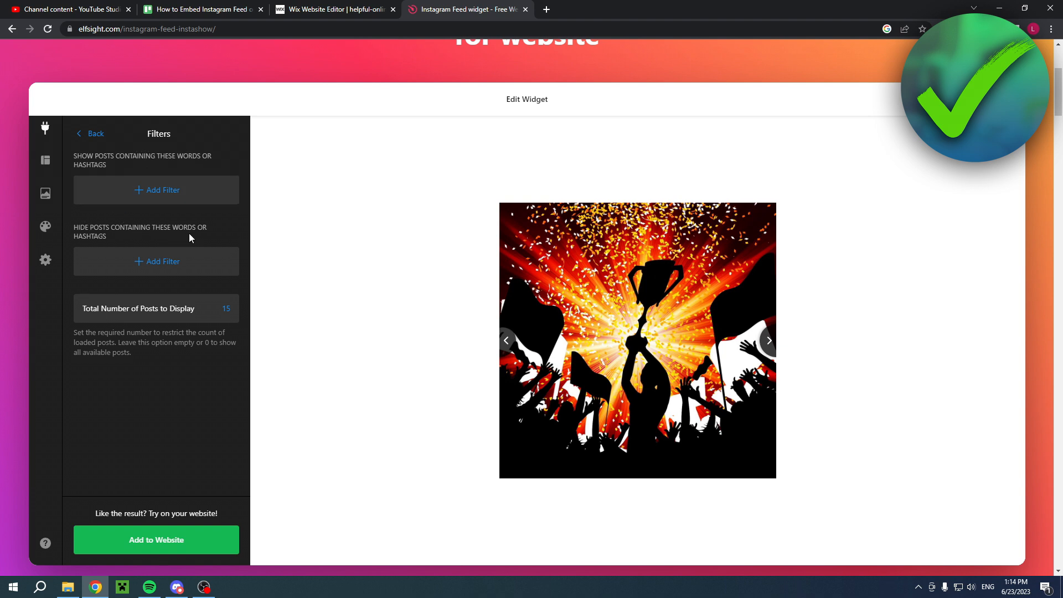
click(92, 135)
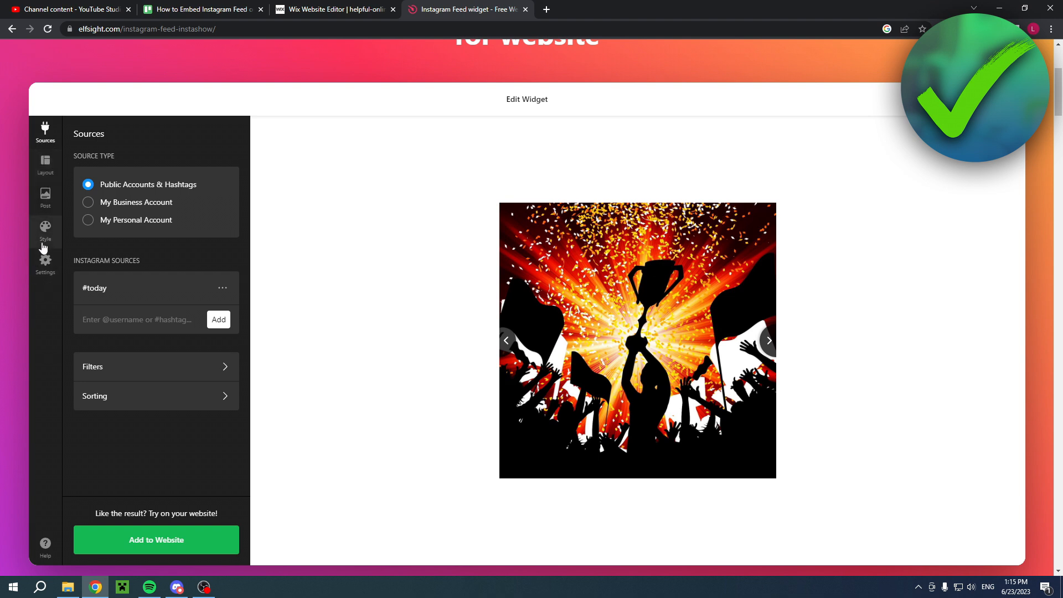
Look through the widget's layout, post, style and general settings, and return to its sources
click(45, 164)
click(46, 197)
click(45, 231)
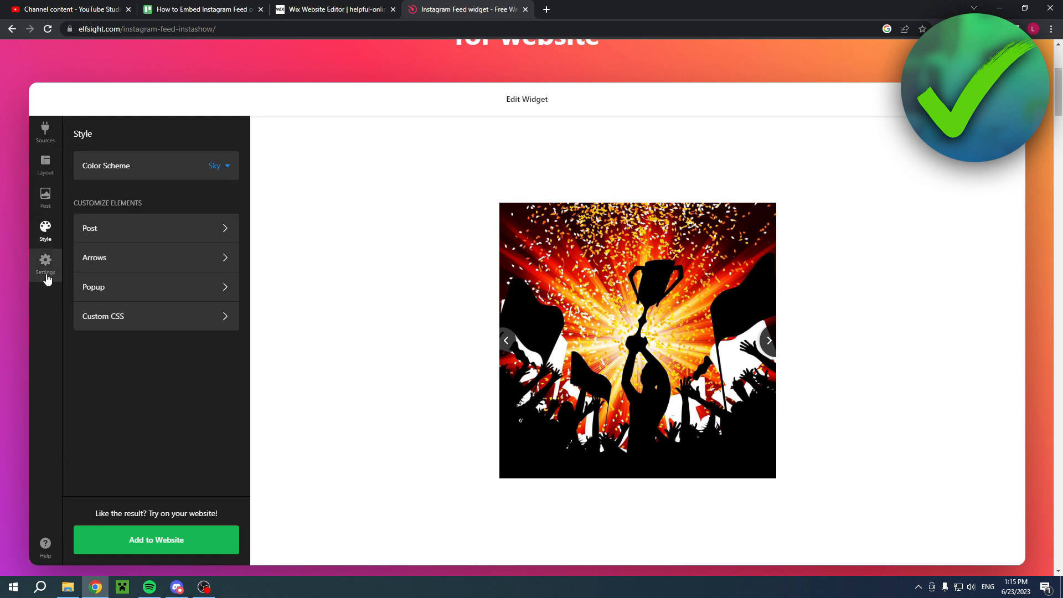
click(47, 276)
click(46, 130)
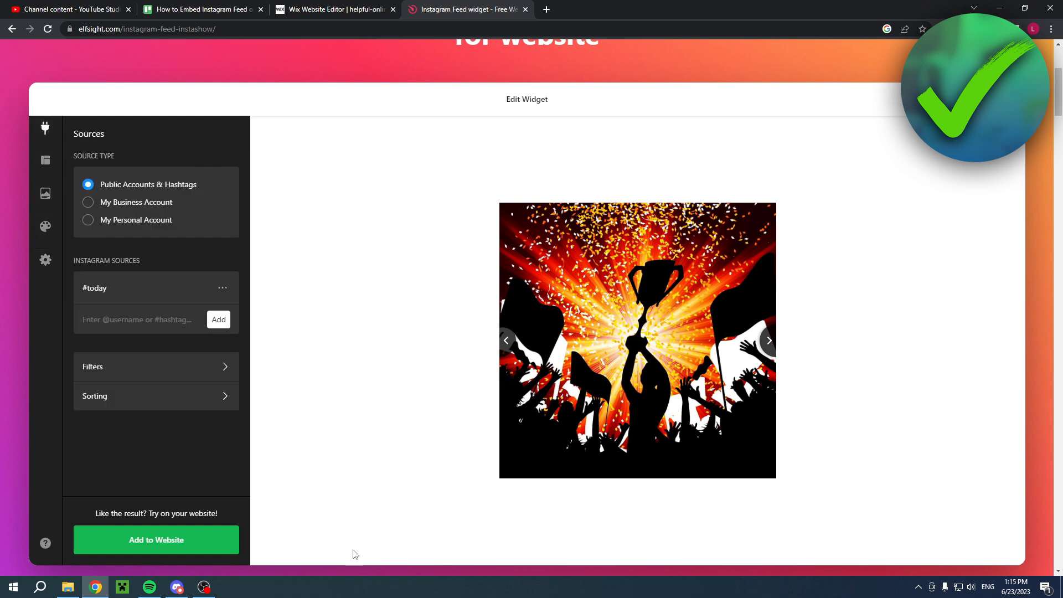
Proceed to add the configured Instagram Feed widget to the website
click(164, 547)
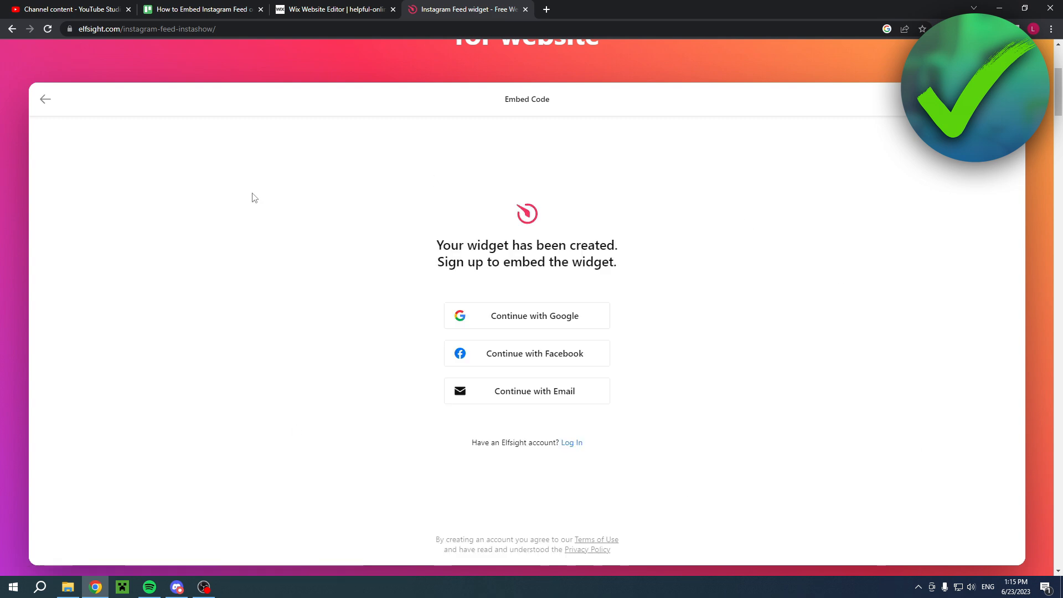
Log in to Elfsight with the Google account and proceed from the widget editor to the Instagram Feed plan selection
click(573, 443)
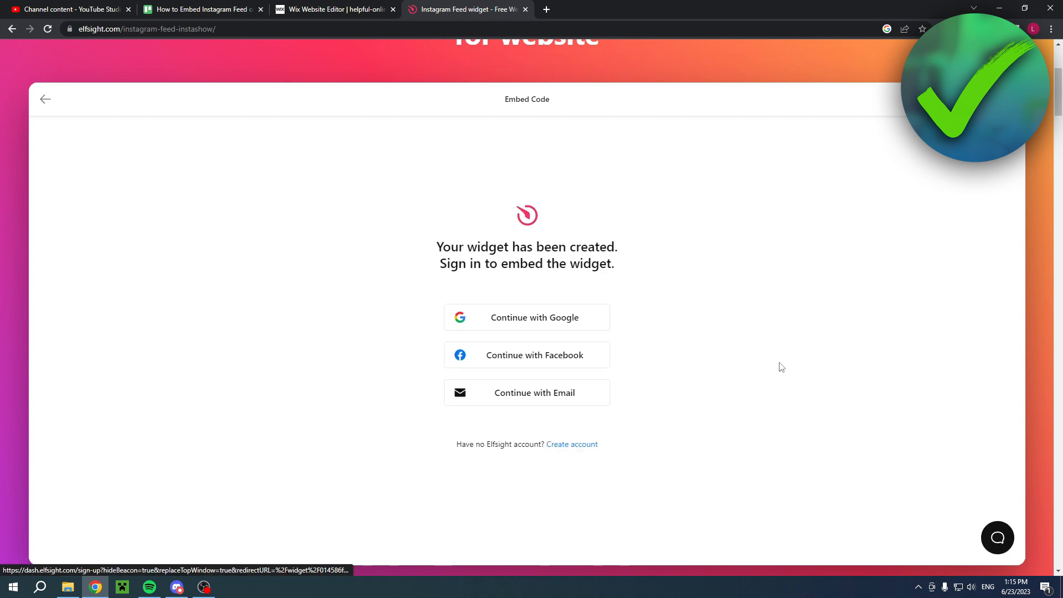
click(529, 317)
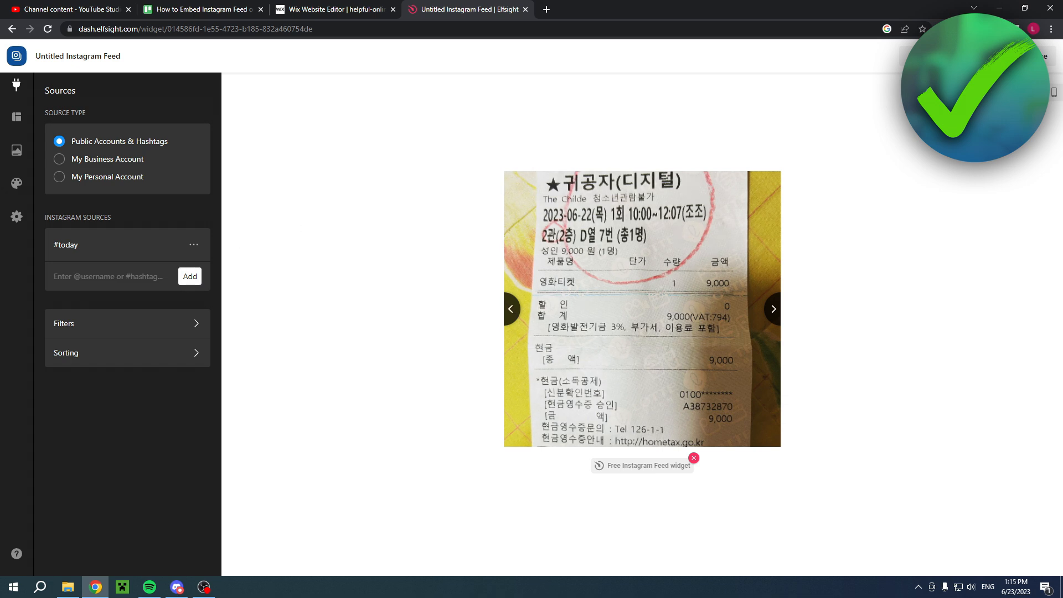
click(992, 55)
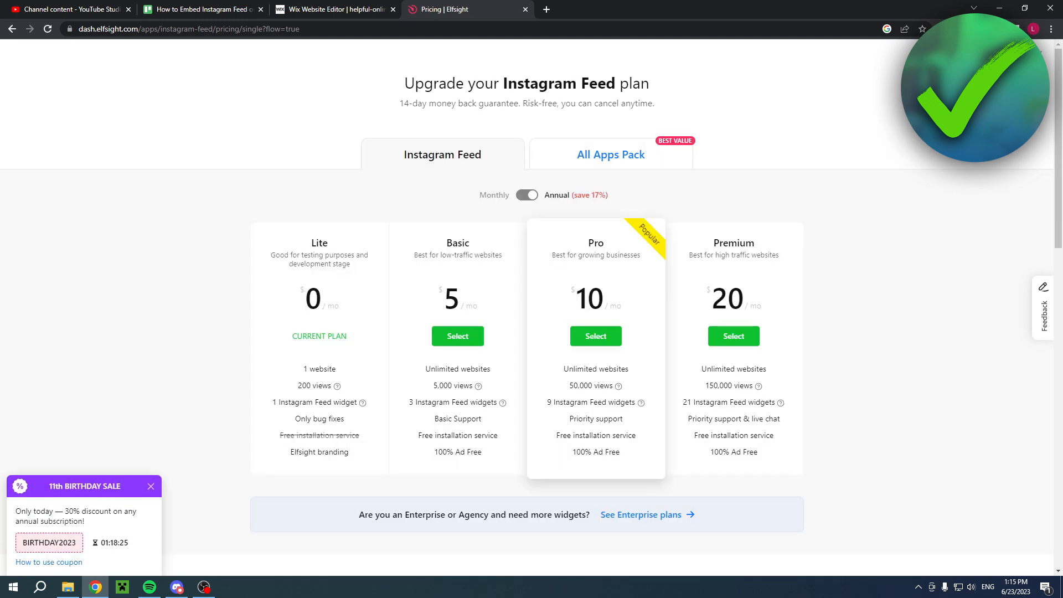
Examine the Lite plan's monthly price, usage limits and included features
drag(304, 300, 338, 300)
click(346, 296)
drag(295, 368, 290, 454)
click(360, 457)
click(354, 457)
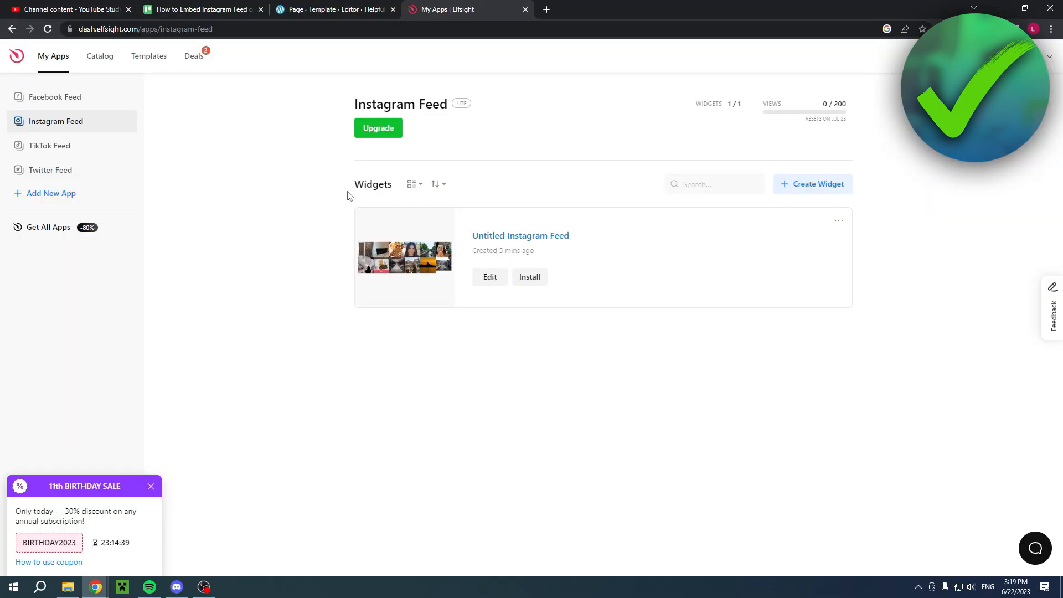
Examine the discounts on the Elfsight Deals page and the 11th Birthday Sale offer for annual subscriptions
click(189, 62)
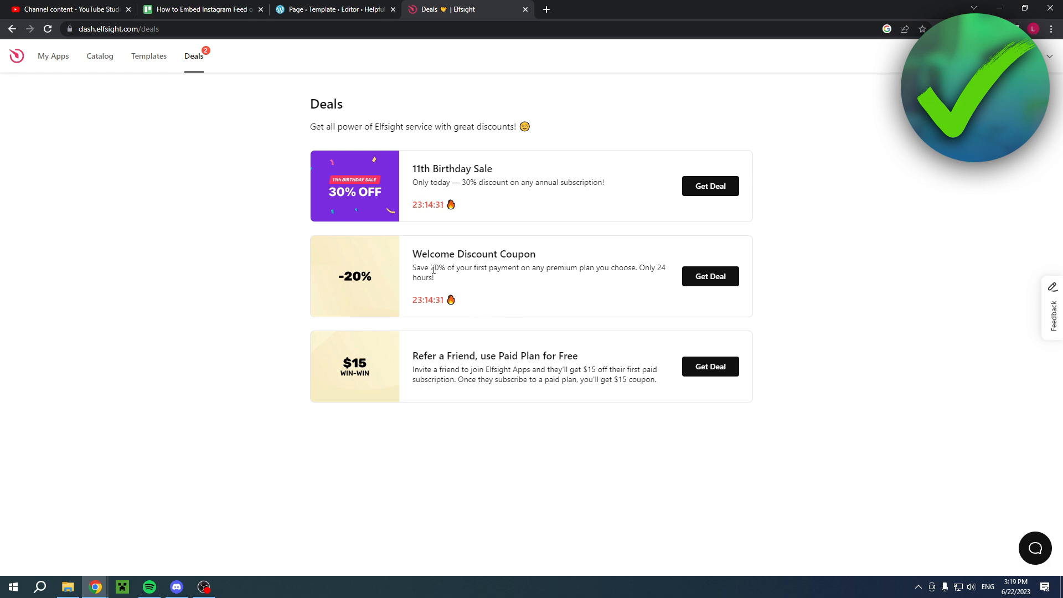
drag(431, 268, 441, 268)
click(892, 260)
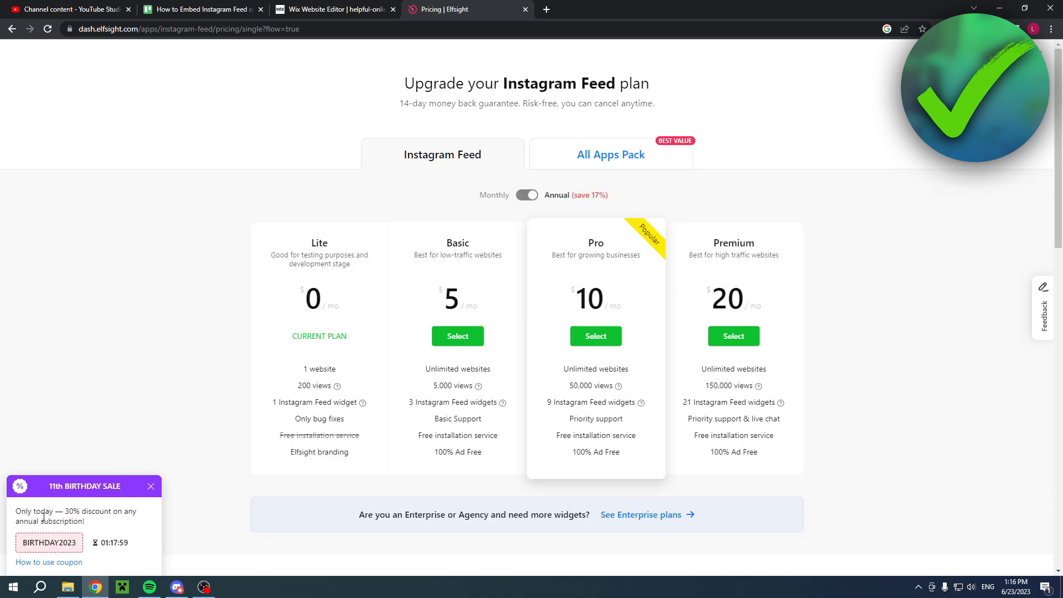
drag(64, 509, 138, 515)
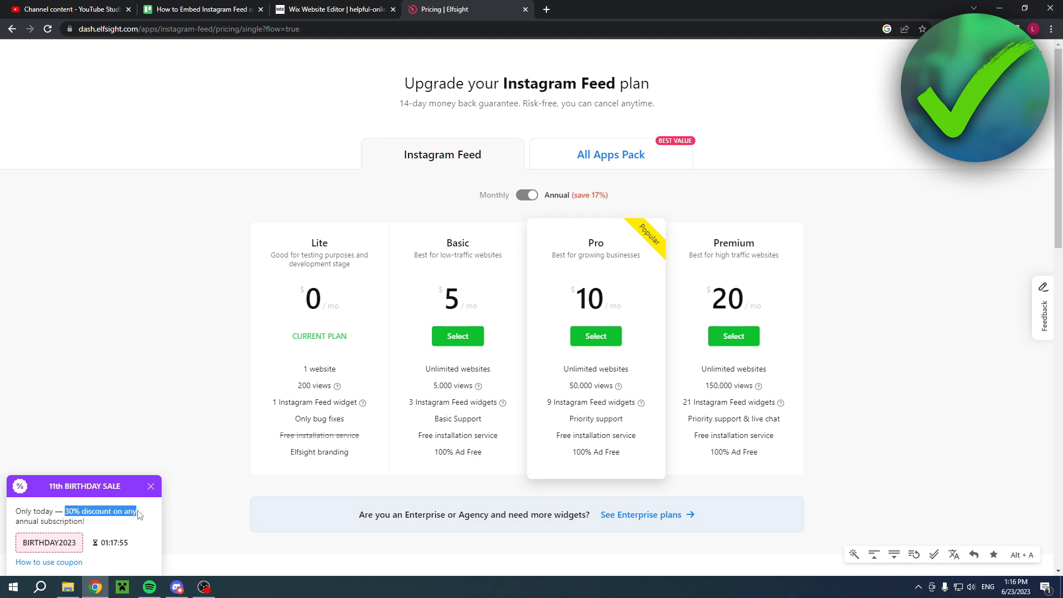
click(118, 514)
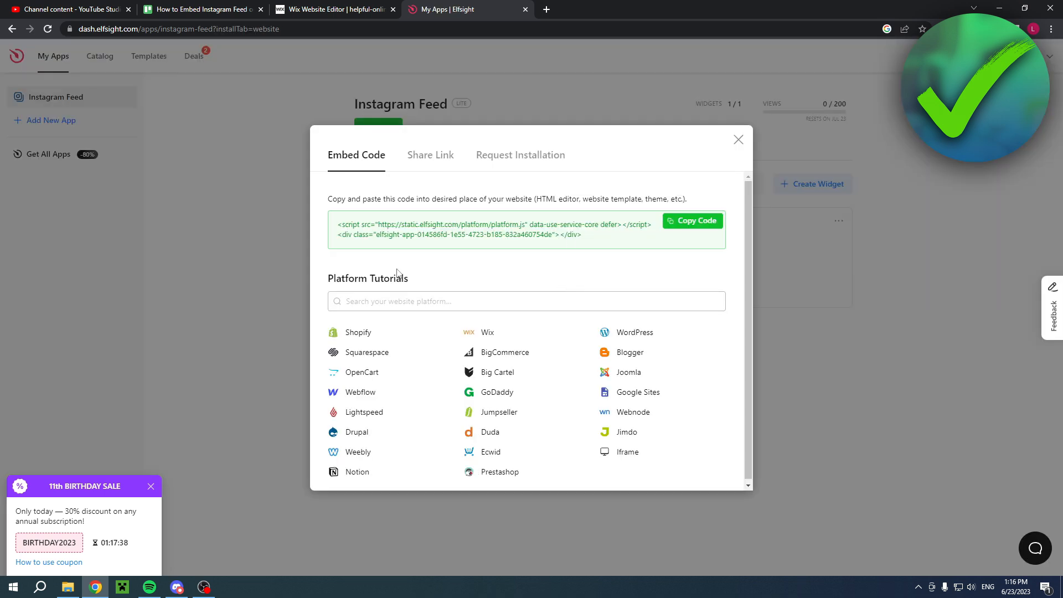
Copy the embed code of the Instagram Feed widget
click(697, 220)
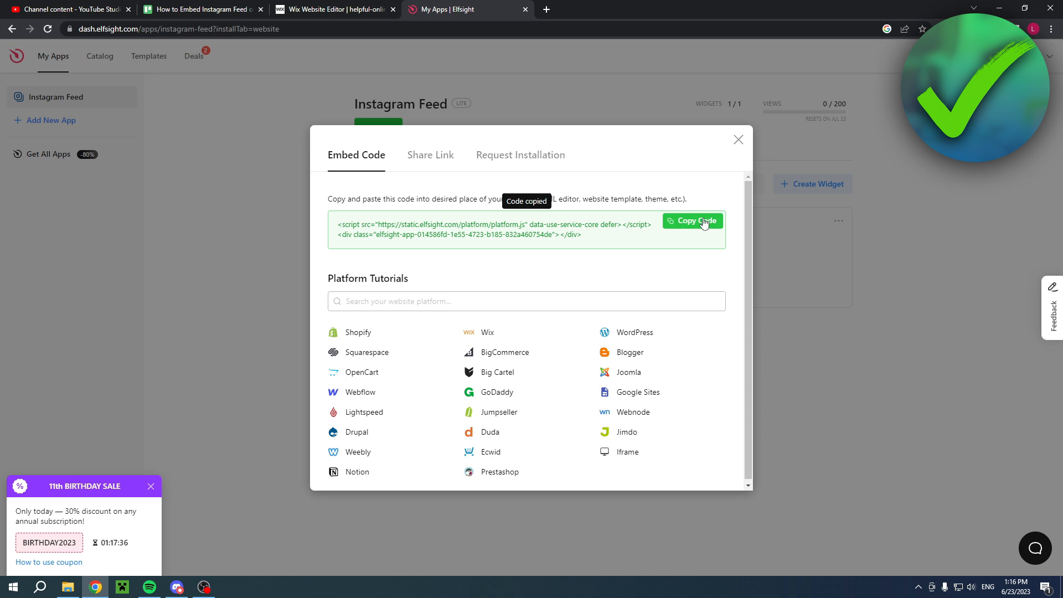
click(738, 141)
click(540, 280)
click(693, 220)
Switch to the Wix editor, open the TEST page and select its empty section
click(342, 8)
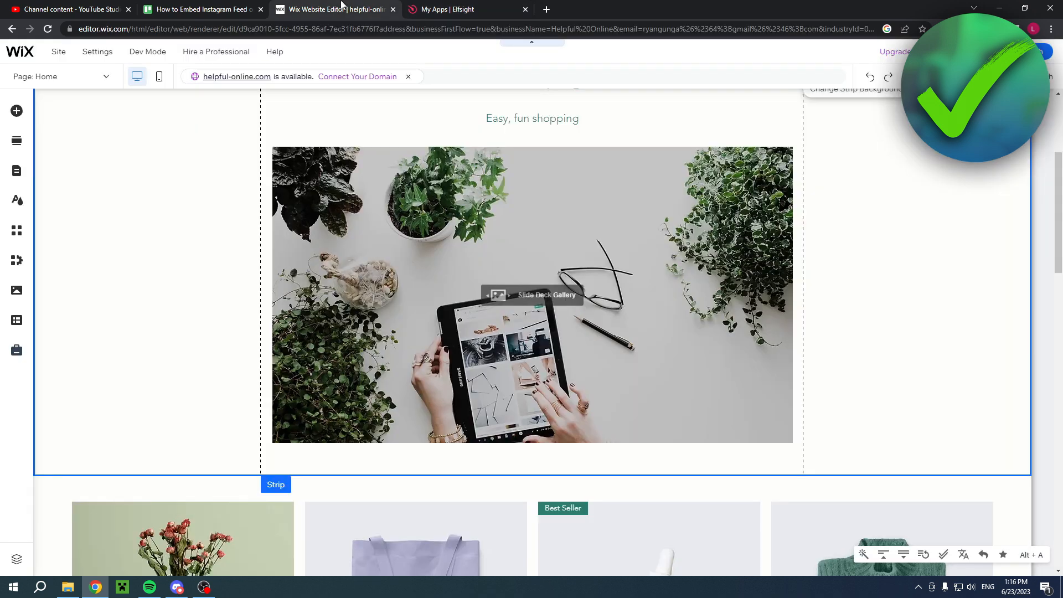
click(95, 78)
click(58, 220)
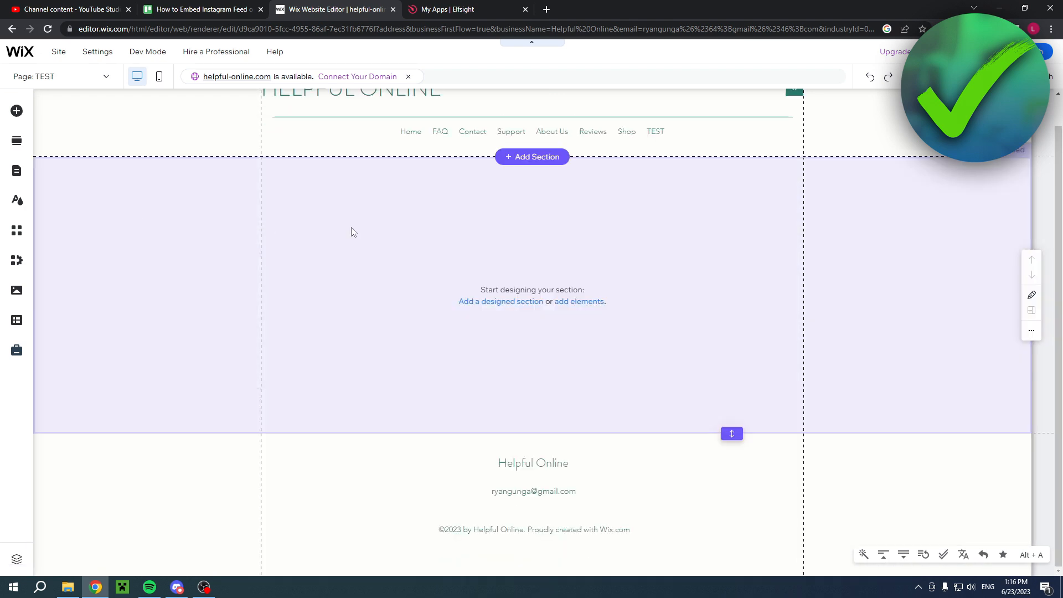
click(354, 228)
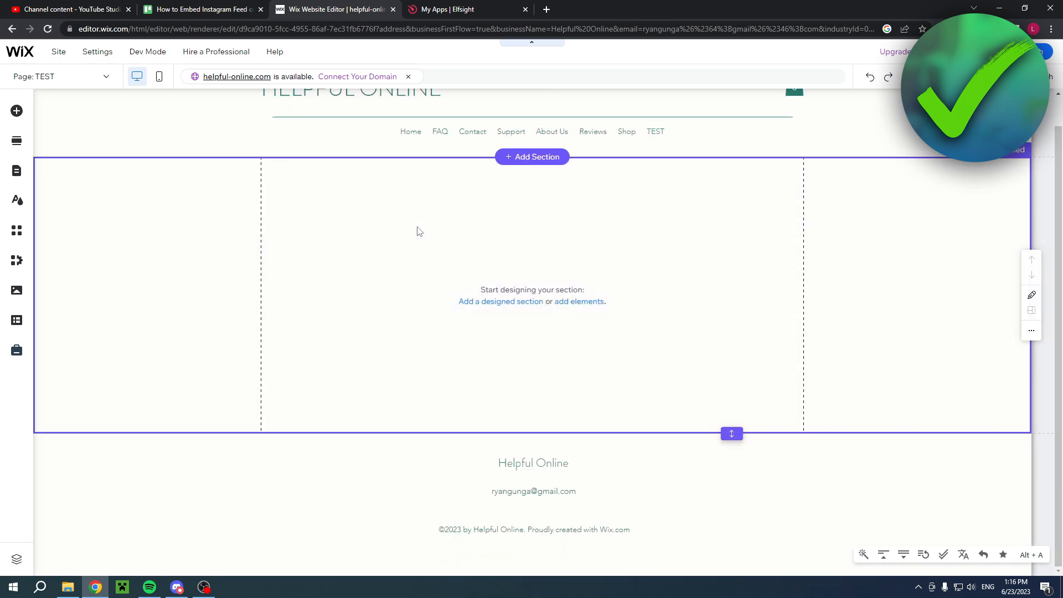
Add an Embed HTML element to the section, paste the widget's embed code into it and apply it
click(16, 111)
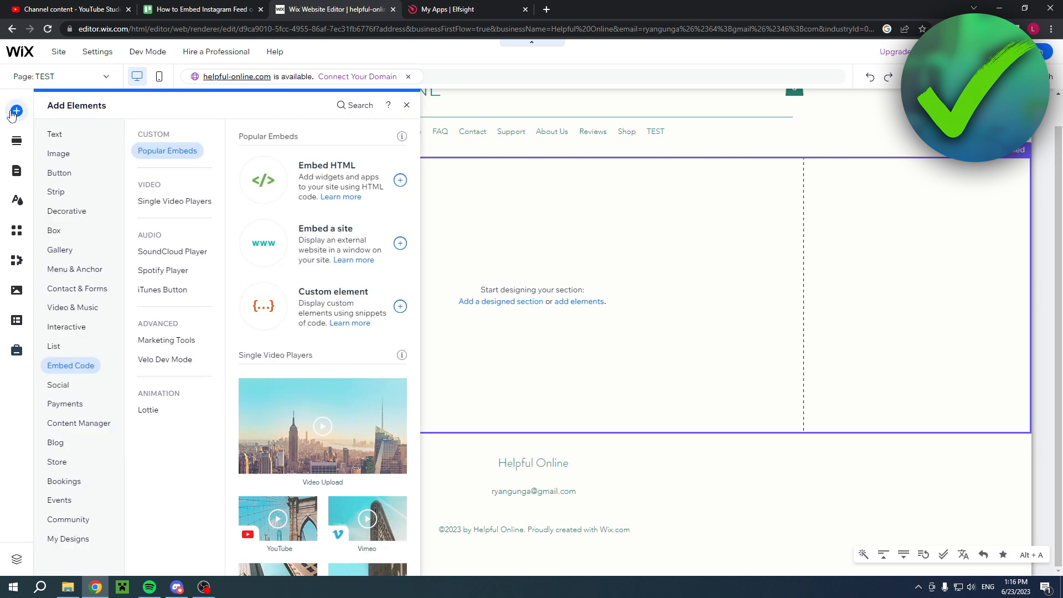
click(54, 134)
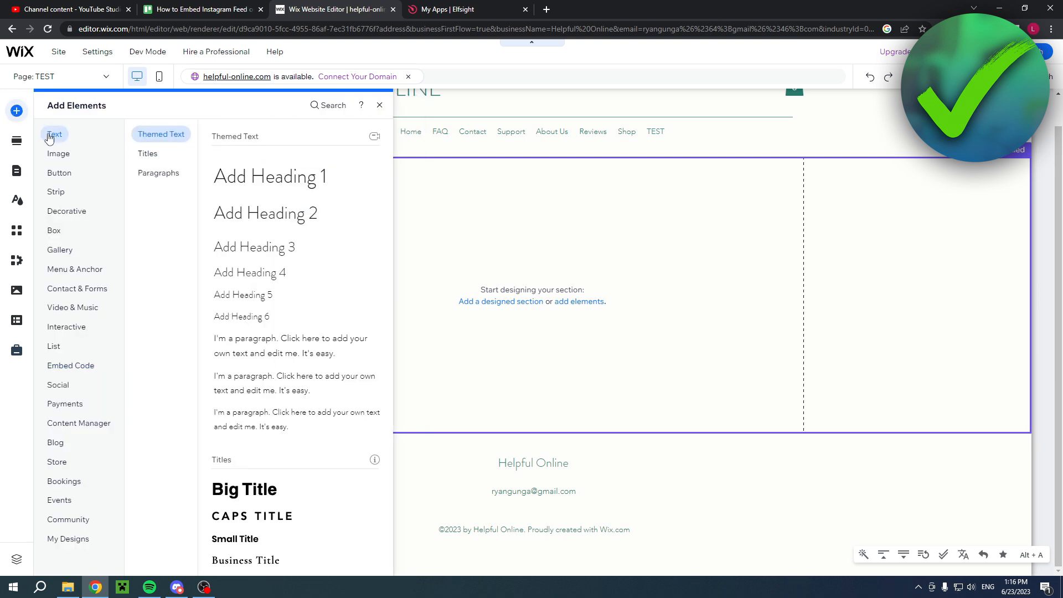
click(69, 372)
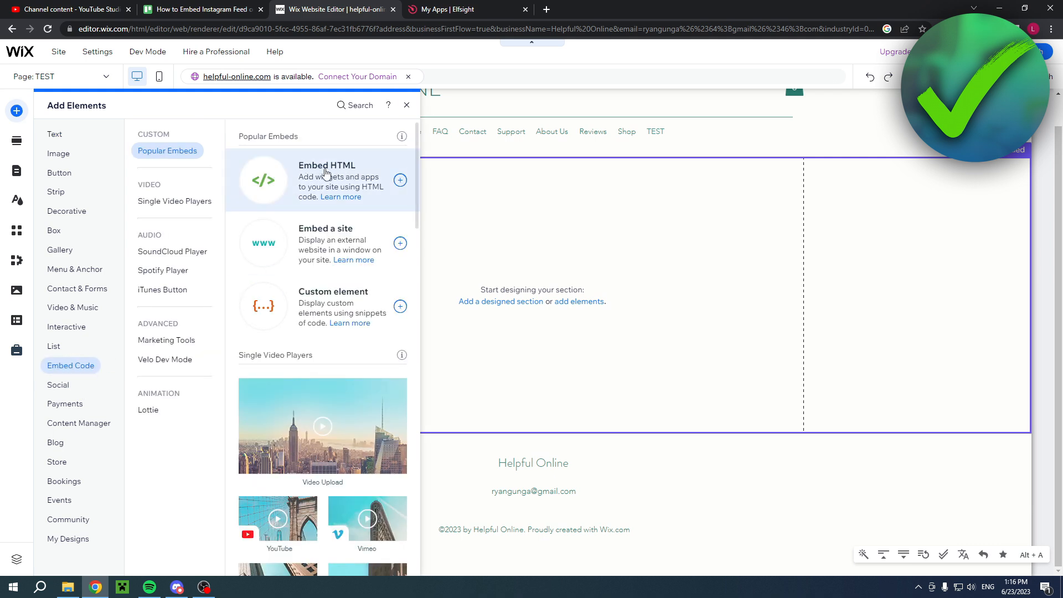
click(343, 169)
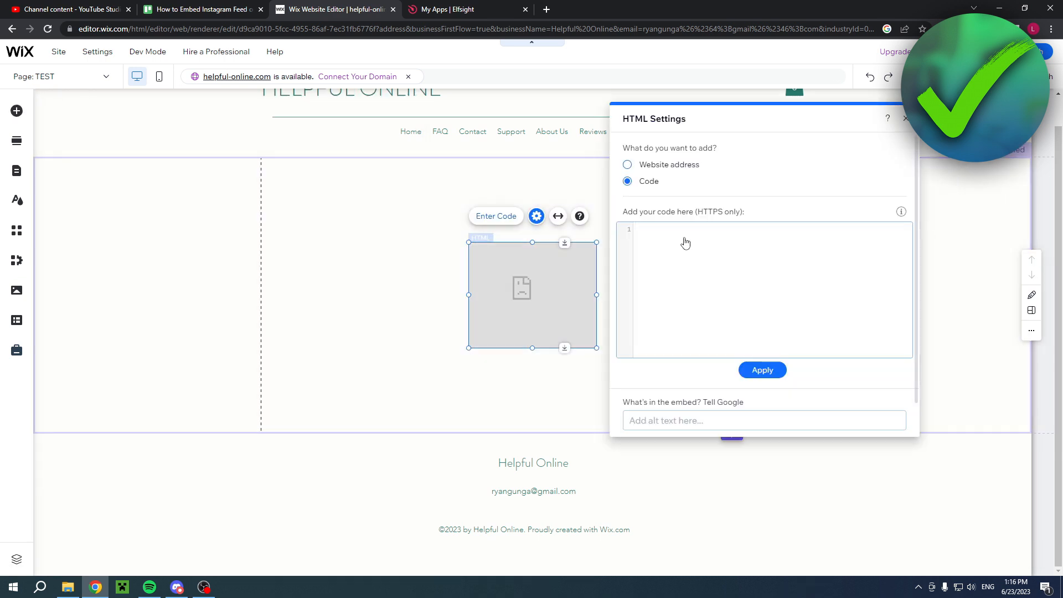
key(ctrl+v)
click(763, 369)
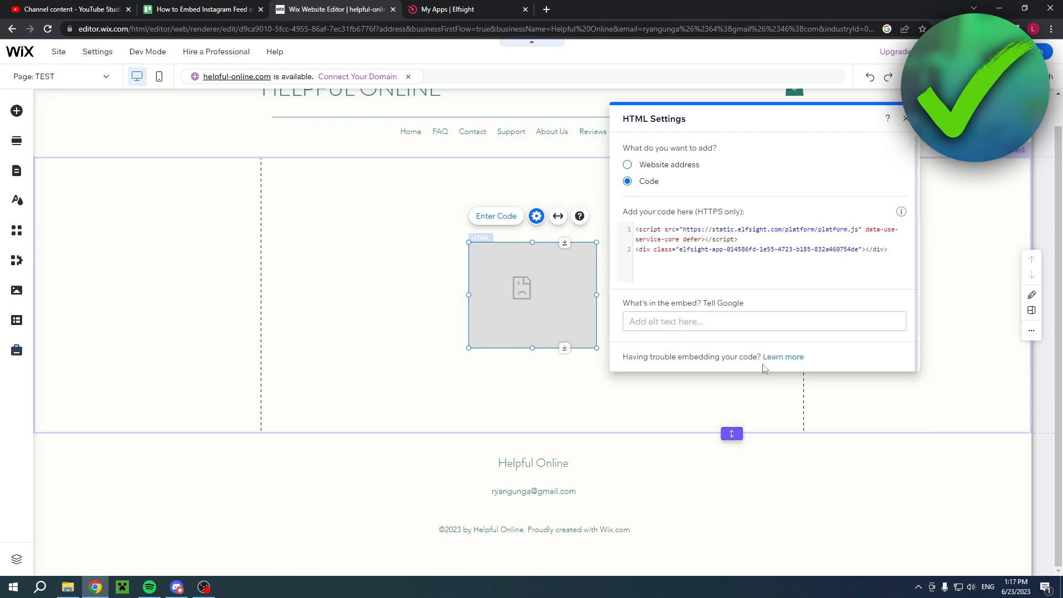
Close the HTML settings and enlarge the embed element so that it spans the section's full height
click(616, 416)
click(479, 263)
drag(468, 242, 368, 150)
drag(592, 344, 674, 433)
click(734, 362)
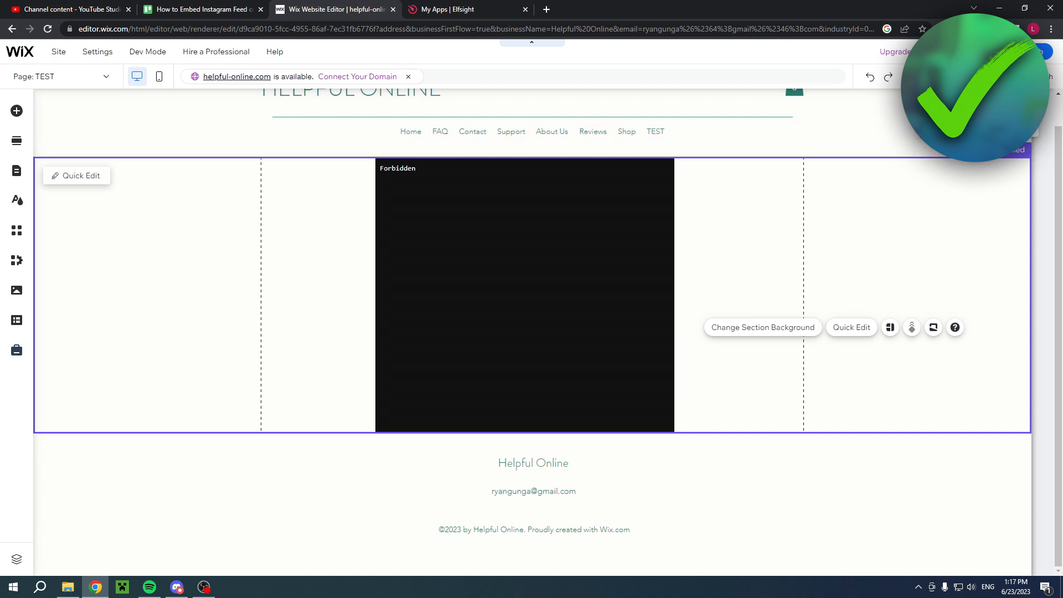
Preview the TEST page, browse the posts in the embedded Instagram slider and return to the editor
click(977, 52)
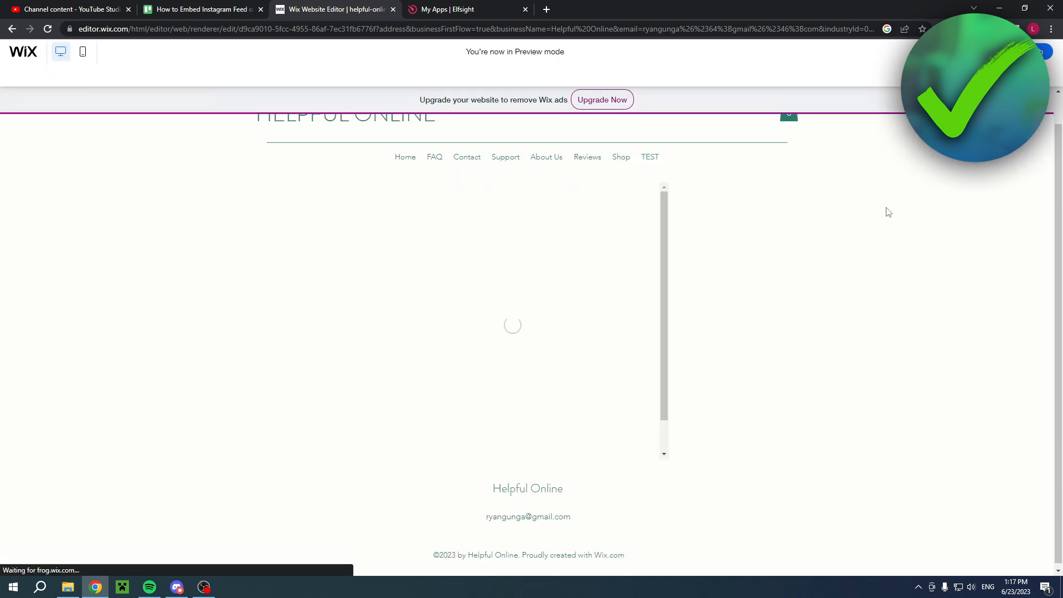
click(645, 340)
click(646, 337)
click(647, 334)
click(649, 330)
click(645, 321)
click(645, 321)
click(648, 328)
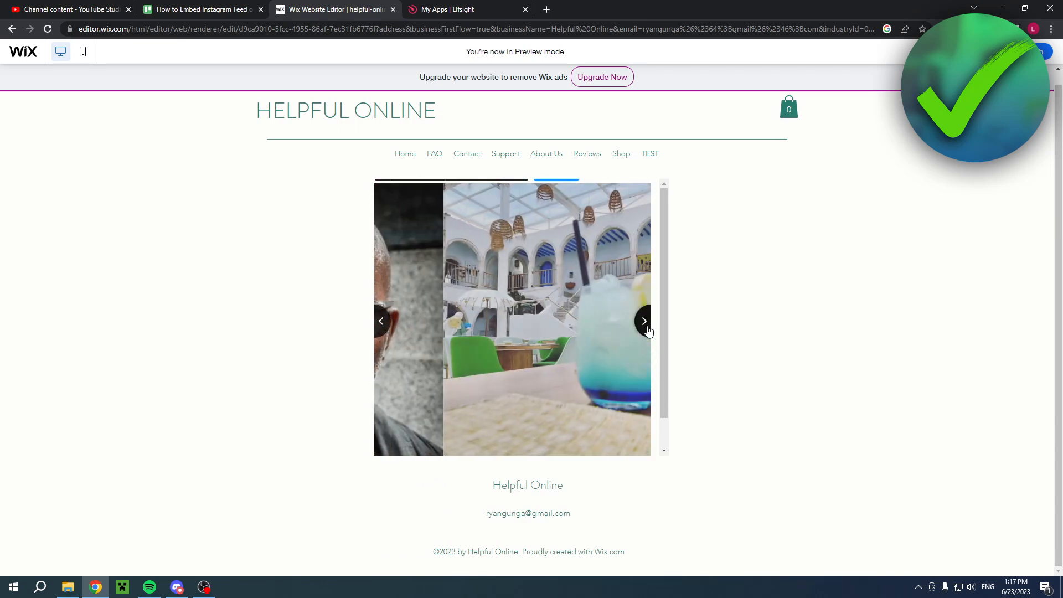
scroll(573, 350, up, 1)
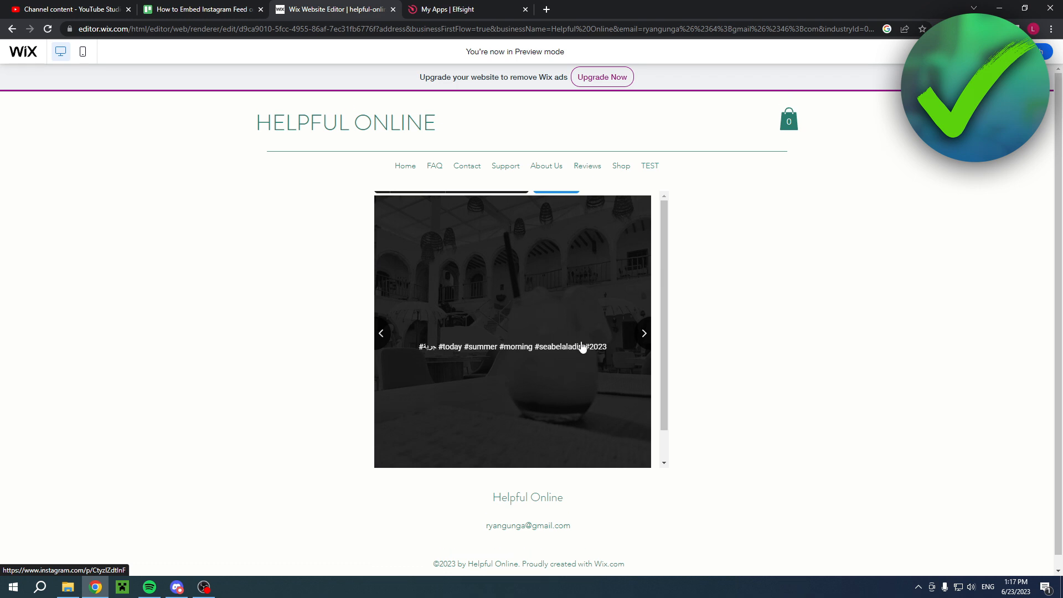
click(966, 51)
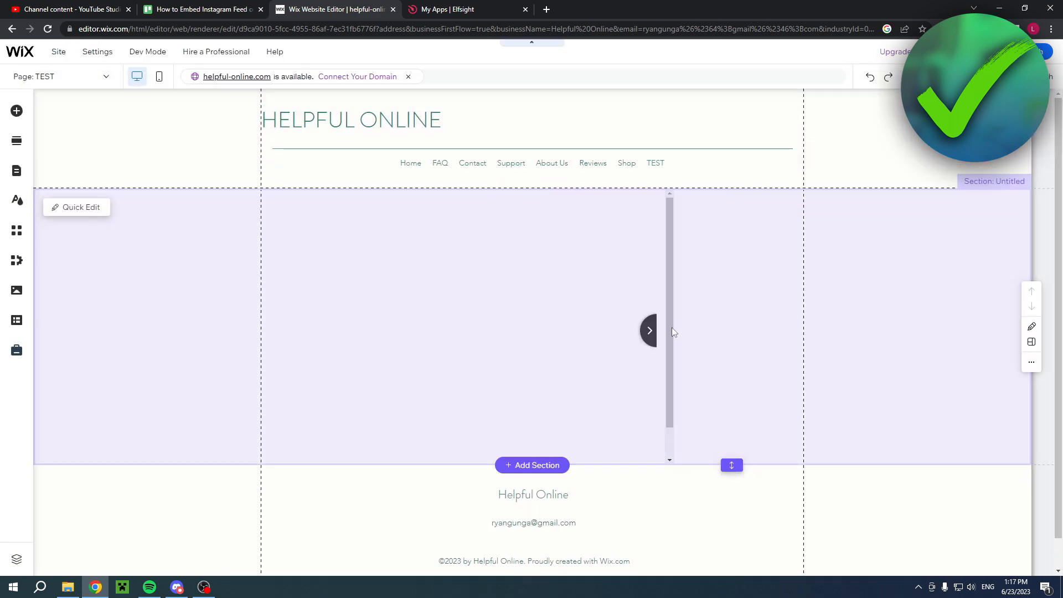
click(650, 328)
click(727, 271)
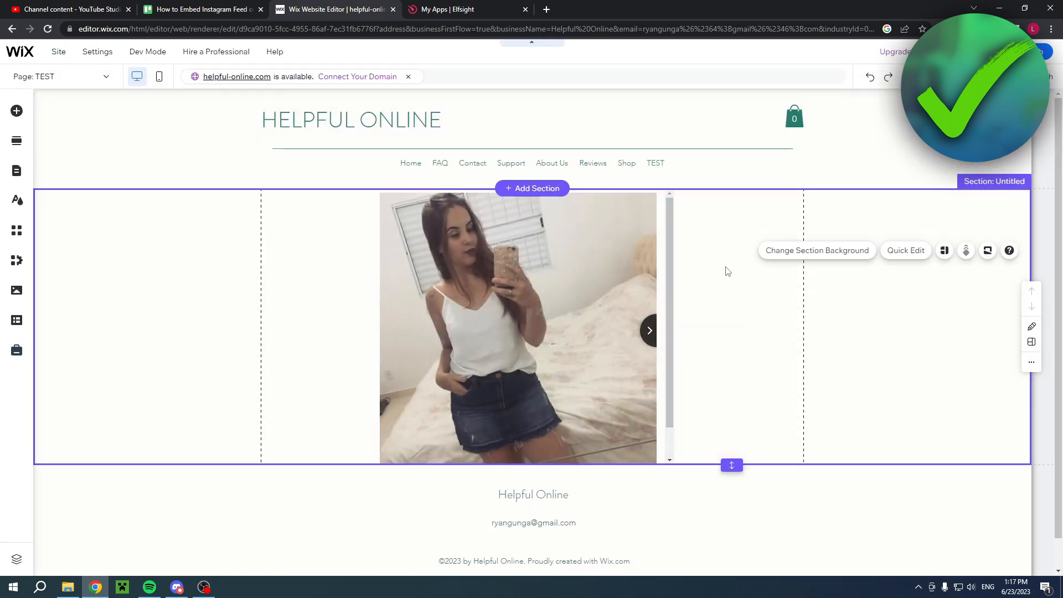